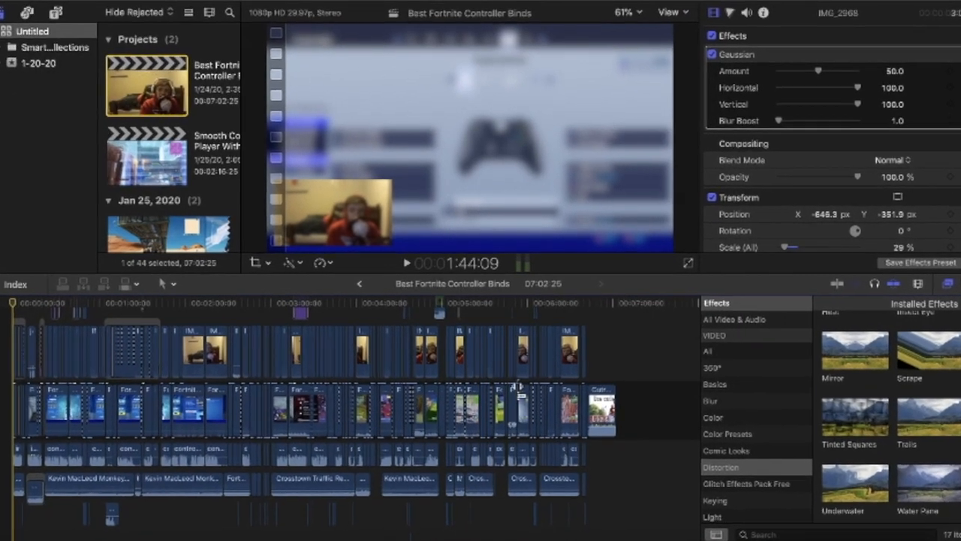
- Look over the project timeline, then play the section from 21:14 through the hand close-up in the first IMG_2968 clip after the gap
scroll(451, 391, "up", 3)
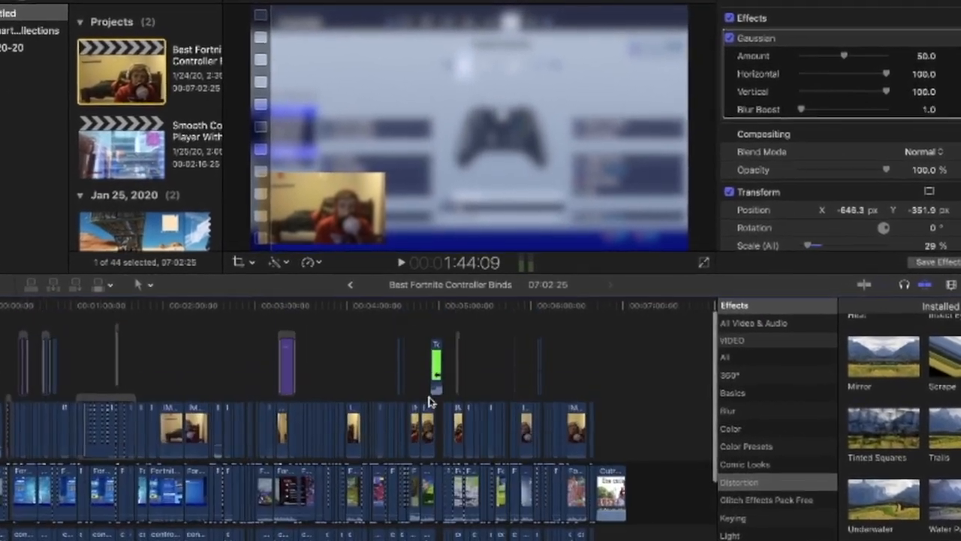
scroll(430, 402, "down", 3)
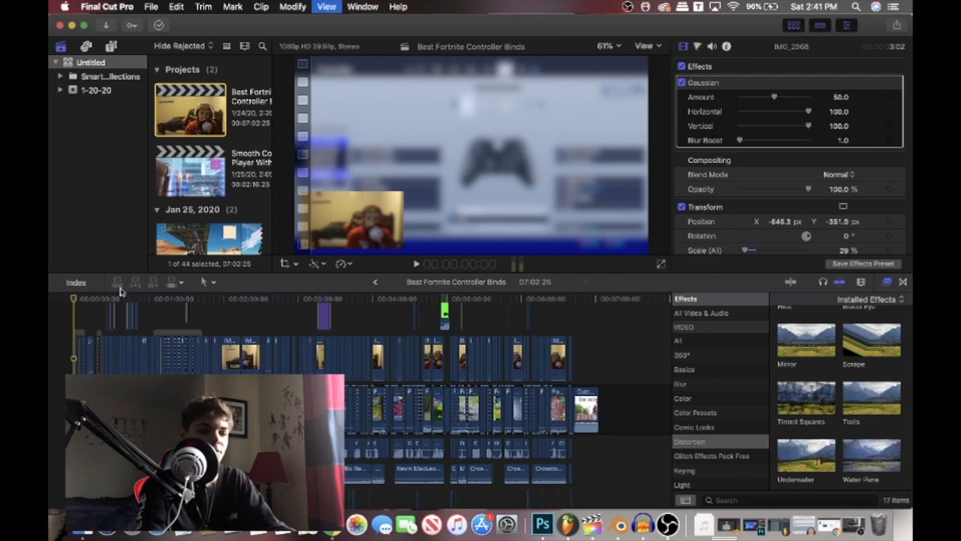
key("super+equal")
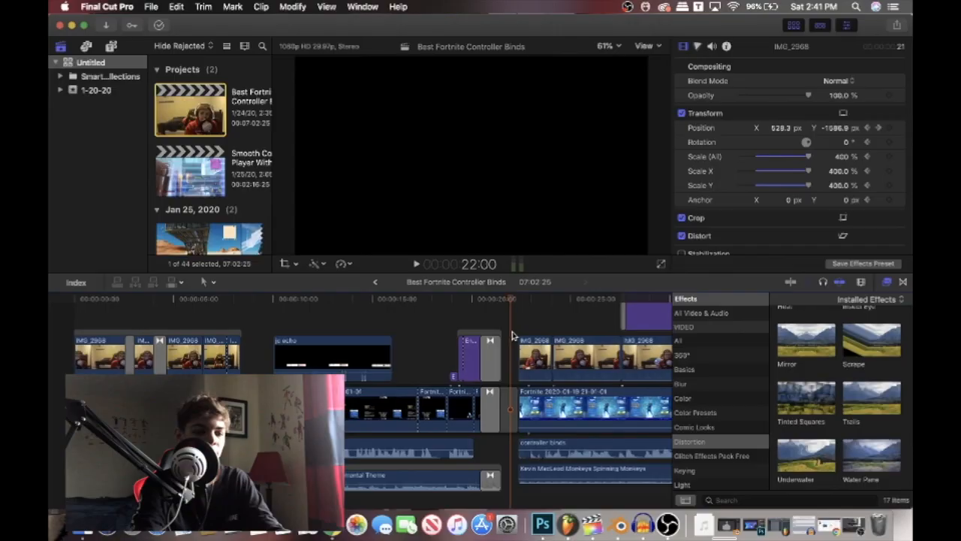
key("Up")
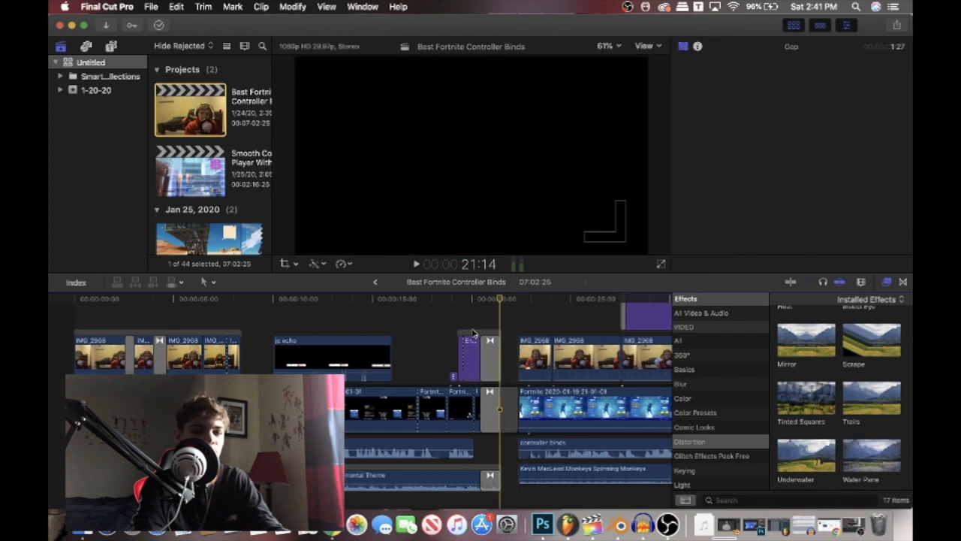
scroll(473, 333, "right", 3)
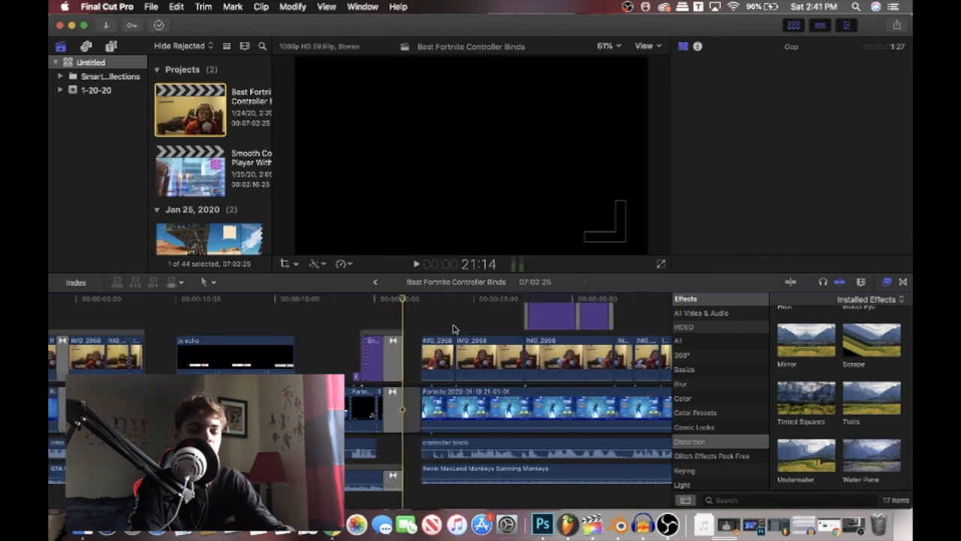
key("space")
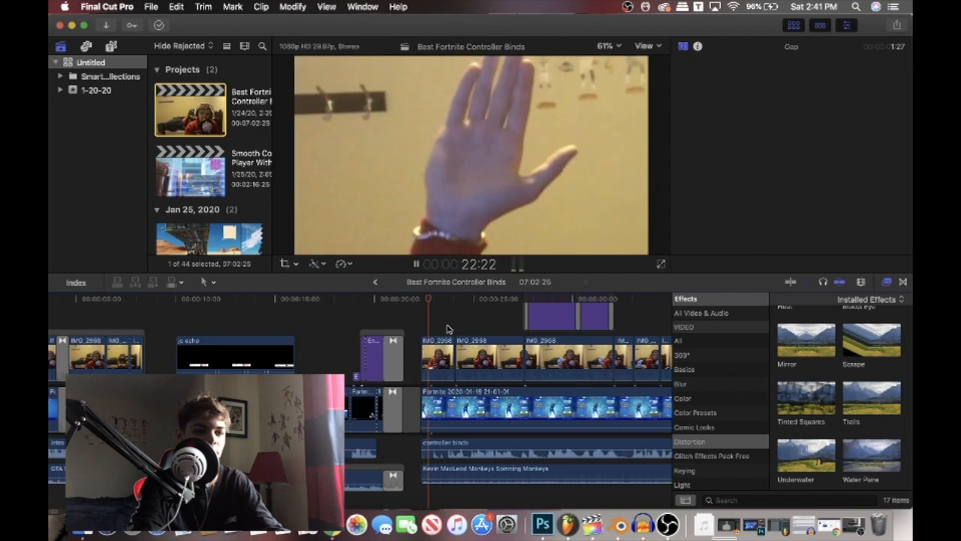
key("space")
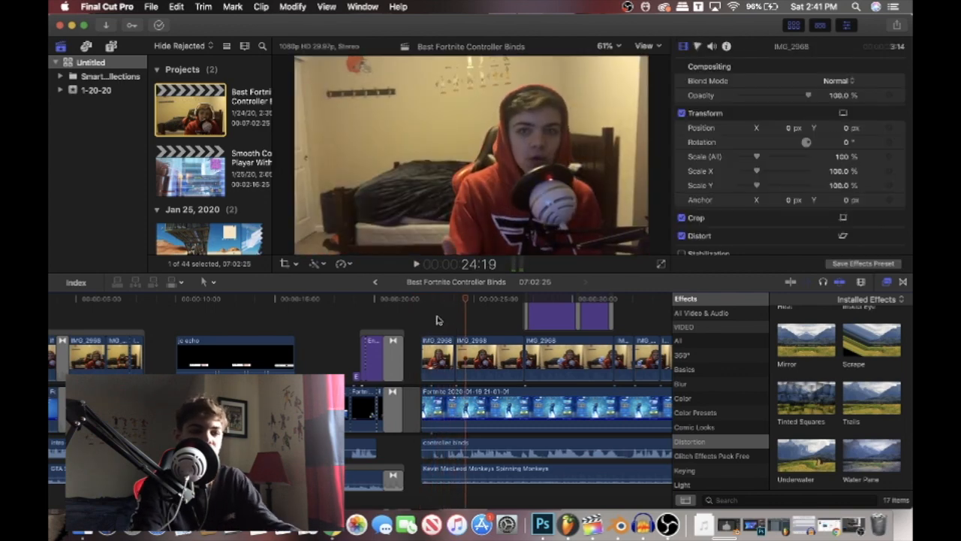
- Examine the hand-tracking zoom frame by frame from the start of the short IMG_2968 clip at 22:11 to 23:02
mouse_move(437, 302)
left_mouse_down()
mouse_move(414, 304)
mouse_move(425, 310)
left_mouse_up()
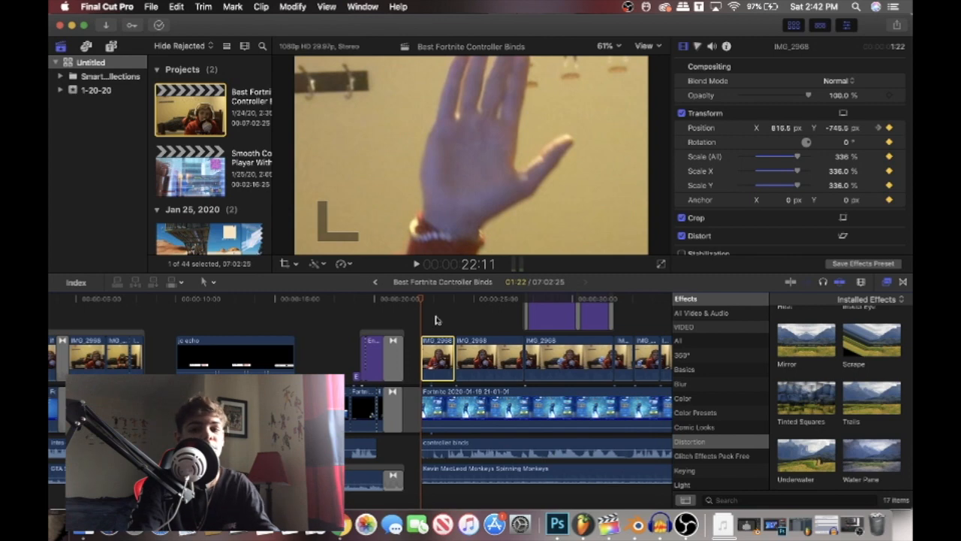
key("Right")
key("Right")
key("Right")
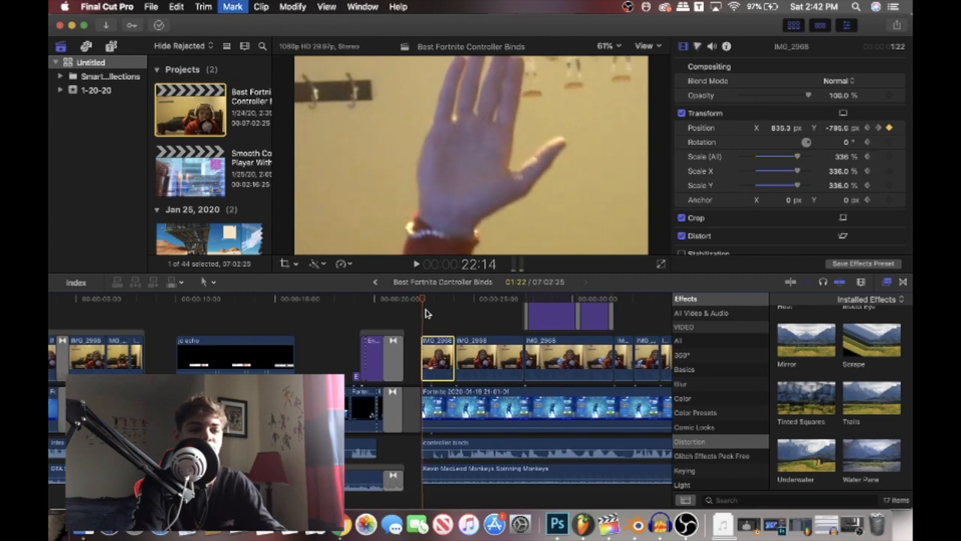
key("Right")
key("Right")
key("Right")
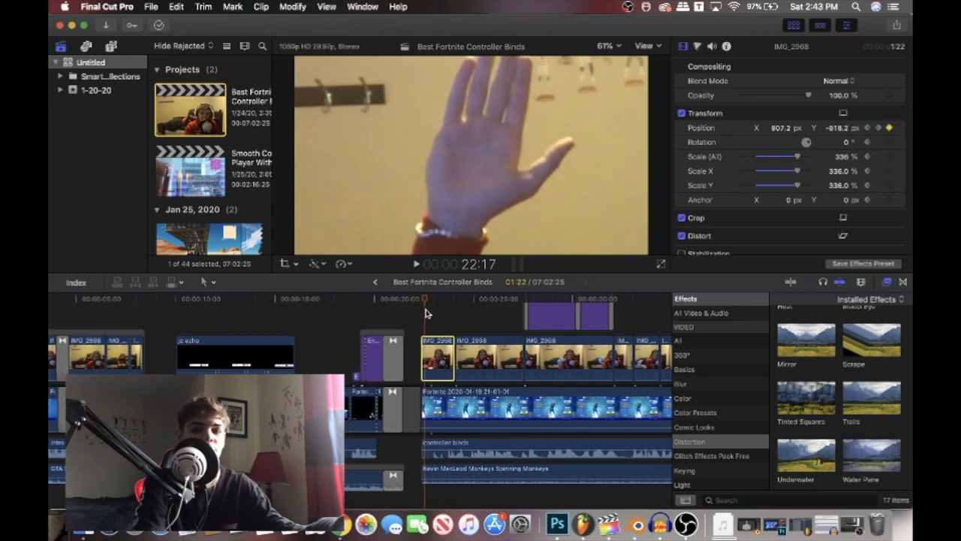
key("Right")
key("Right")
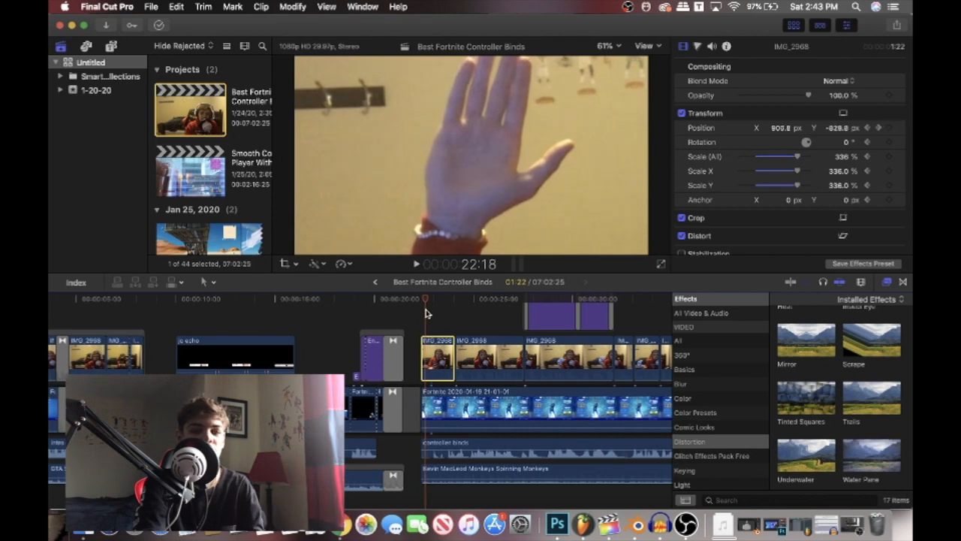
key("Right")
key("Right")
key("Right")
key("Right")
key("Right")
key("Right")
key("Right")
key("Right")
key("Right")
key("Right")
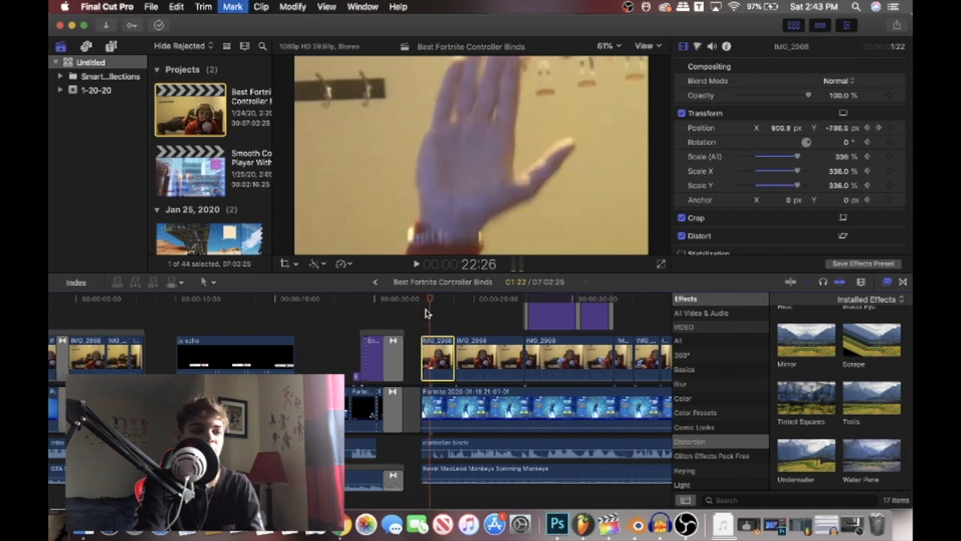
key("Right")
key("Right")
key("Right")
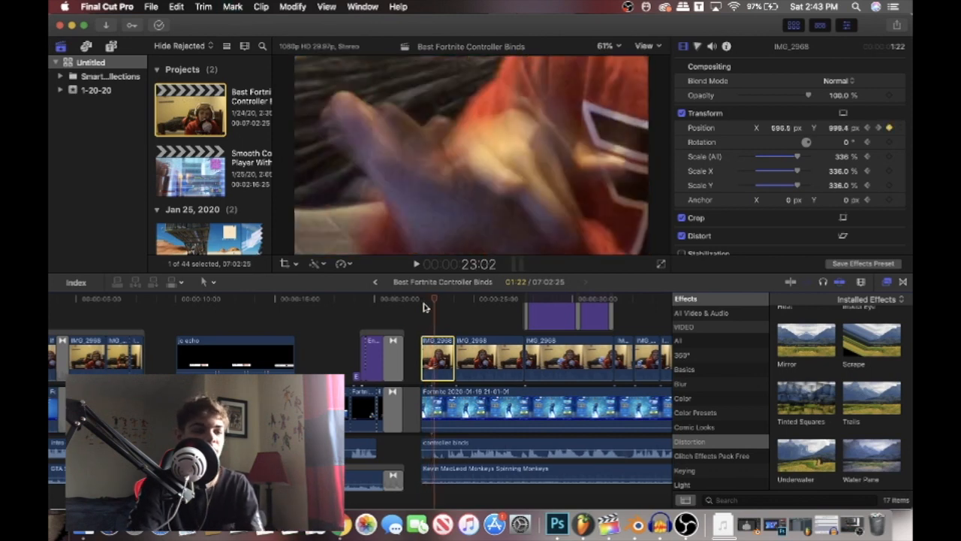
left_click_drag(435, 303, 525, 303)
scroll(465, 313, "right", 5)
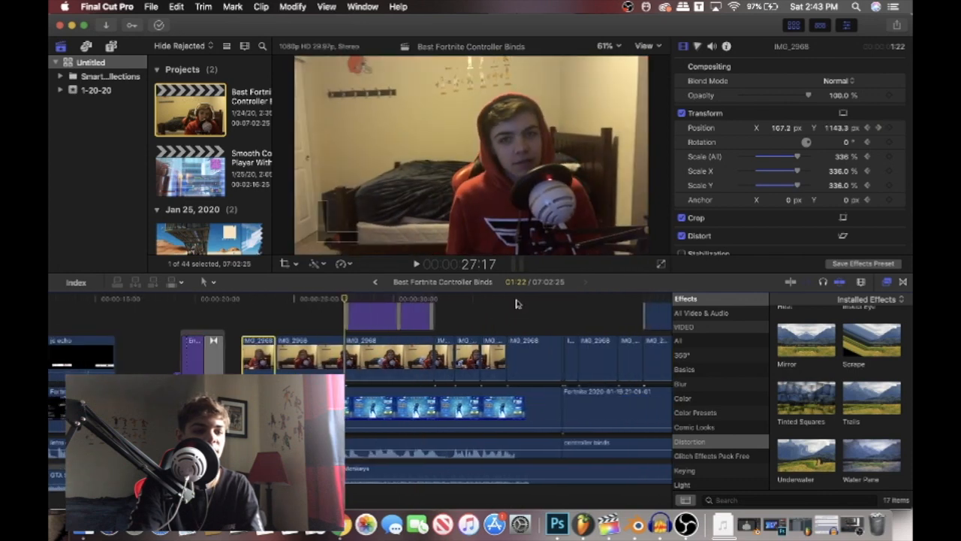
left_click(466, 312)
scroll(455, 312, "right", 2)
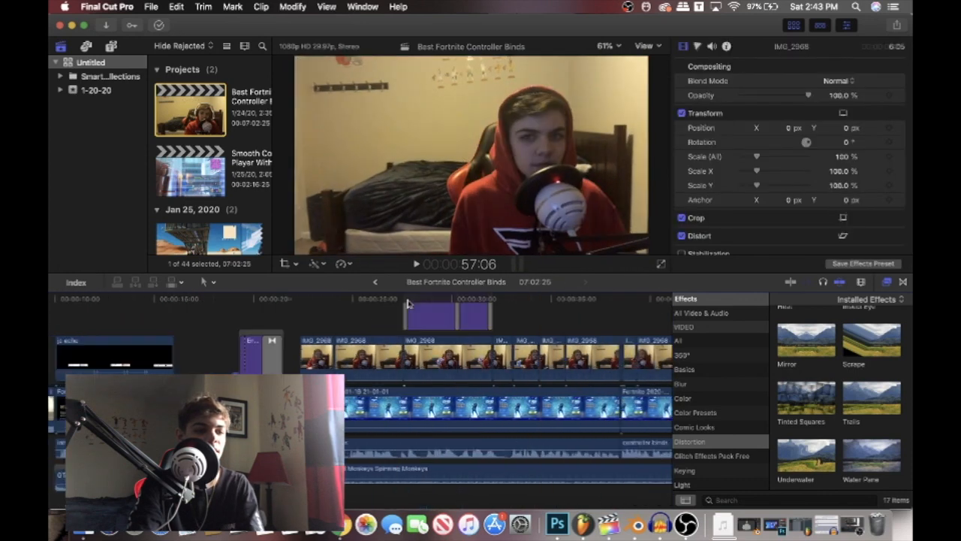
scroll(416, 313, "left", 3)
left_click(463, 319)
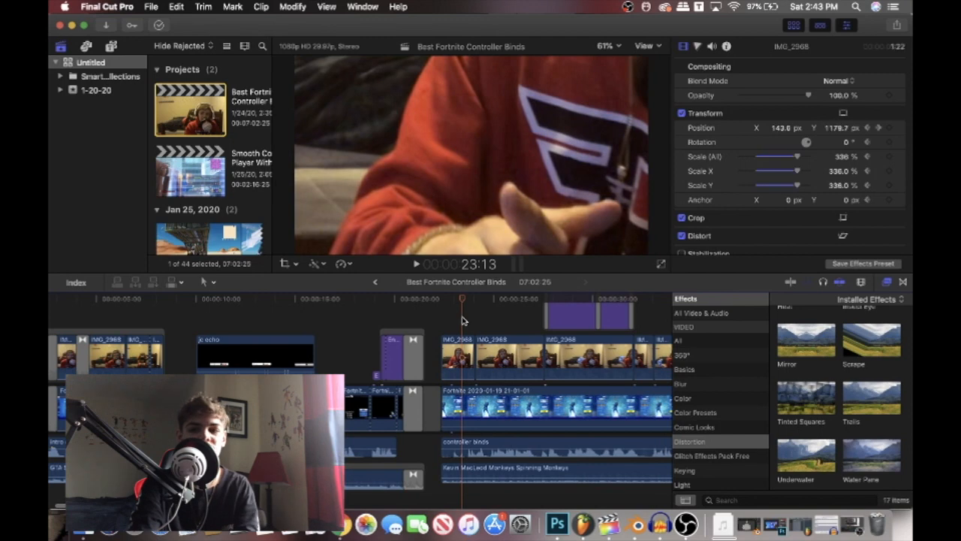
scroll(463, 322, "left", 1)
- Reset all transform settings of the short IMG_2968 clip starting at 22:11
left_click(462, 338)
scroll(471, 306, "left", 1)
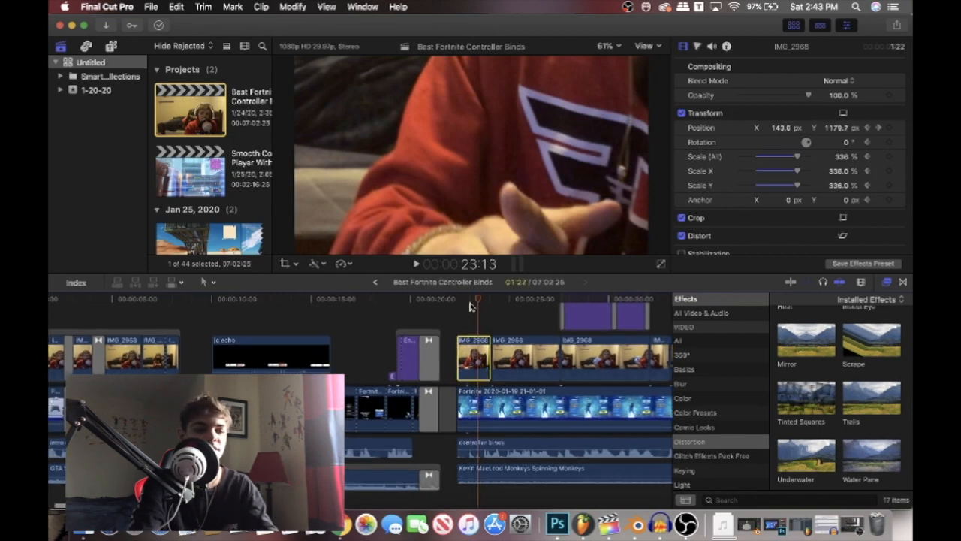
left_click_drag(467, 304, 457, 306)
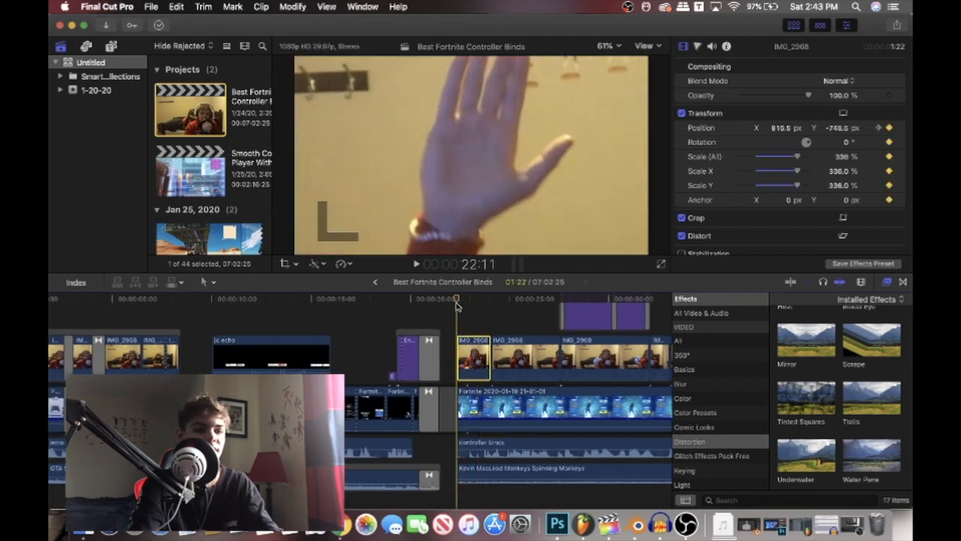
left_click(844, 114)
left_click(614, 66)
left_click(649, 66)
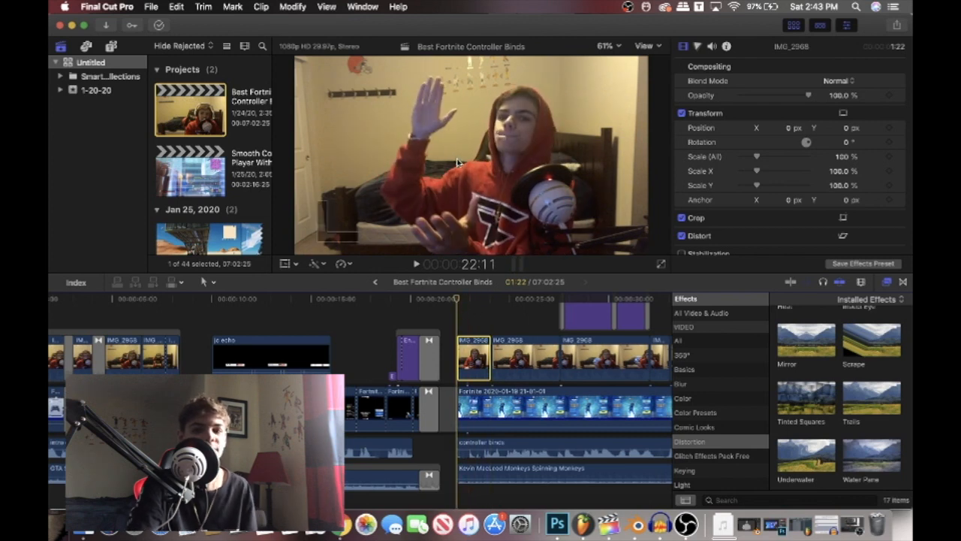
- Keyframe the transform on the clip's first frame, scaling to 321% and positioning the raised hand in frame at X 809.5, Y -753.2 px
mouse_move(459, 299)
left_mouse_down()
mouse_move(491, 299)
mouse_move(454, 301)
left_mouse_up()
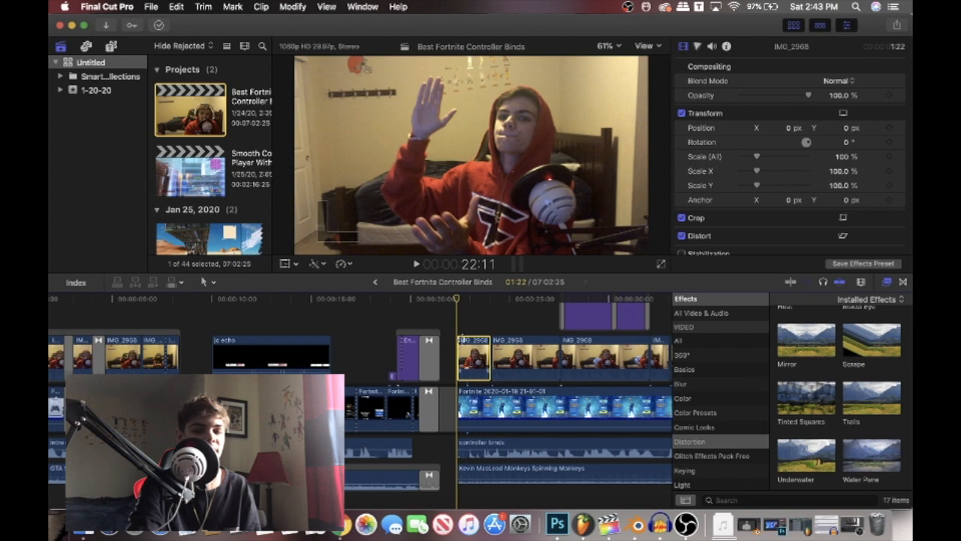
left_click(844, 115)
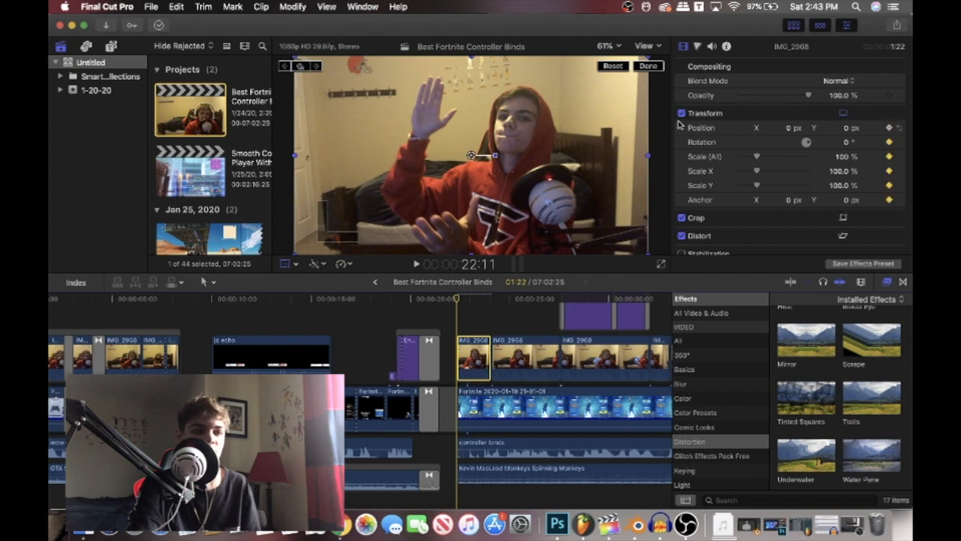
left_click_drag(759, 160, 787, 157)
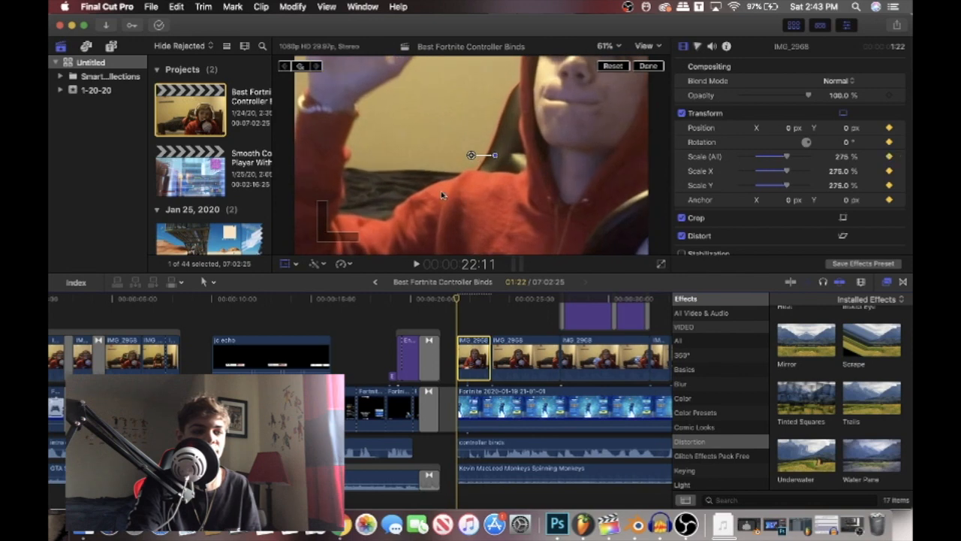
left_click_drag(442, 193, 643, 179)
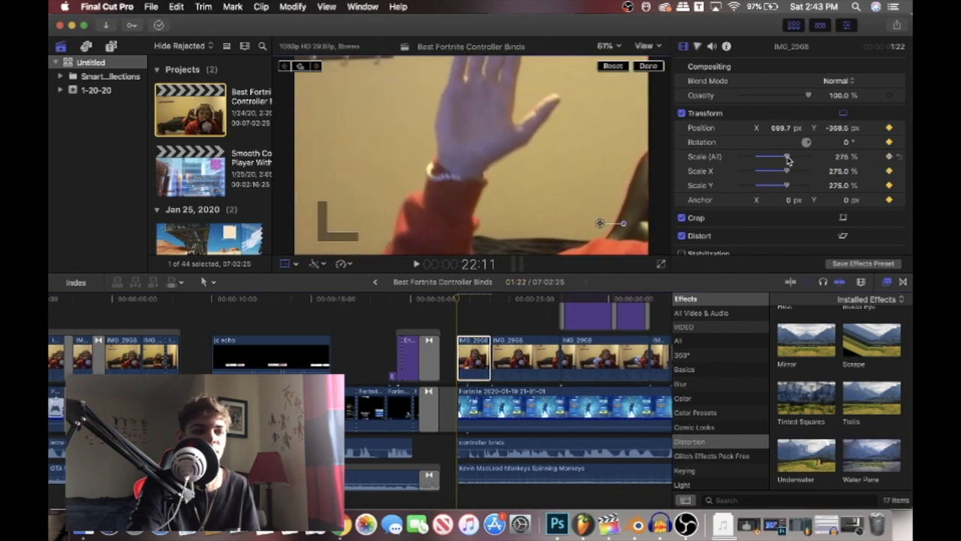
left_click_drag(787, 159, 795, 156)
left_click_drag(487, 144, 518, 168)
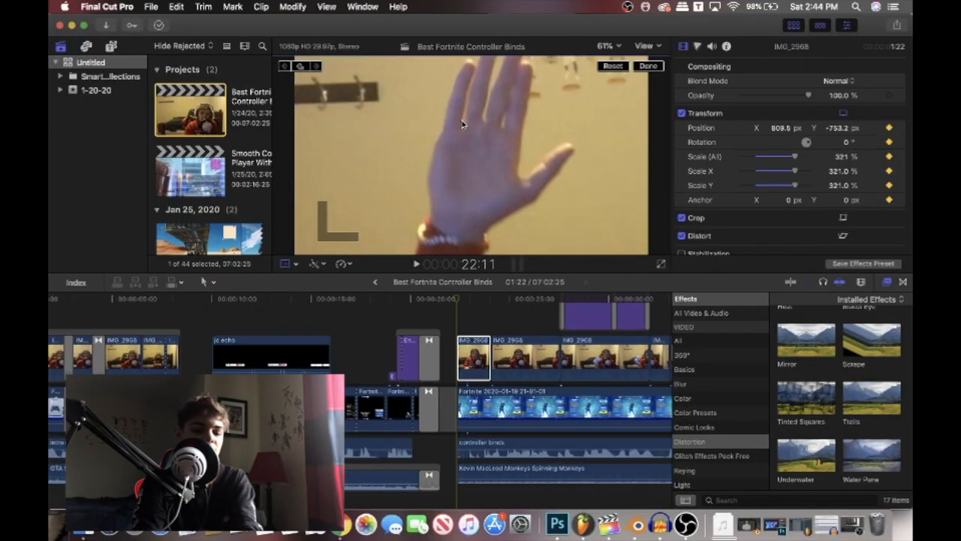
- Reposition the clip at 22:13 and 22:15 to keep the raised hand centred, reaching about X 871.7, Y -833.3 px at 22:15
key("Right")
left_click_drag(533, 129, 530, 131)
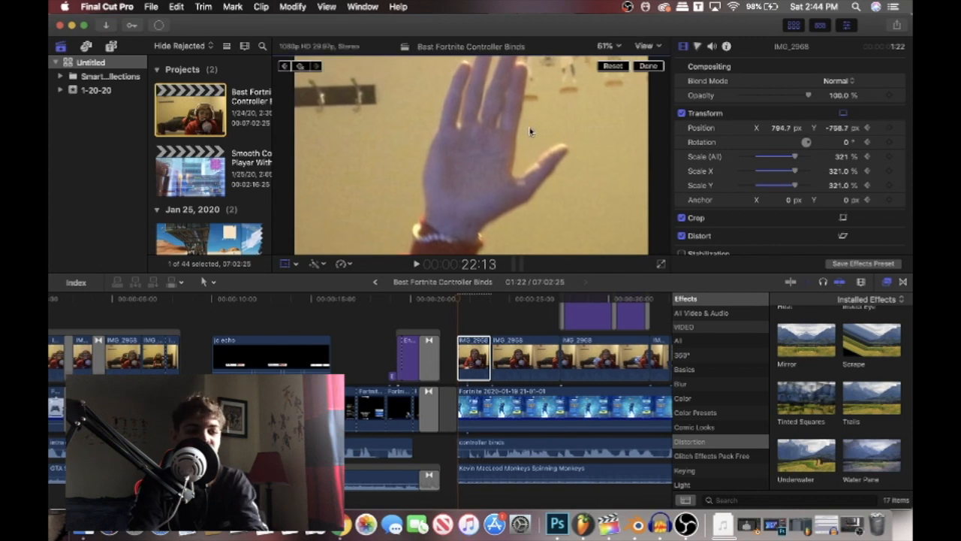
left_click_drag(530, 131, 531, 144)
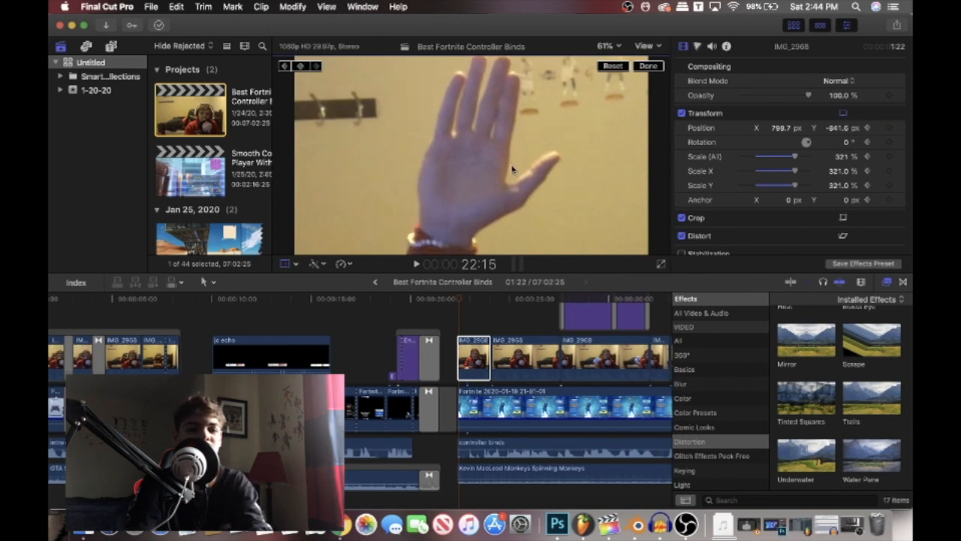
left_click_drag(511, 169, 523, 167)
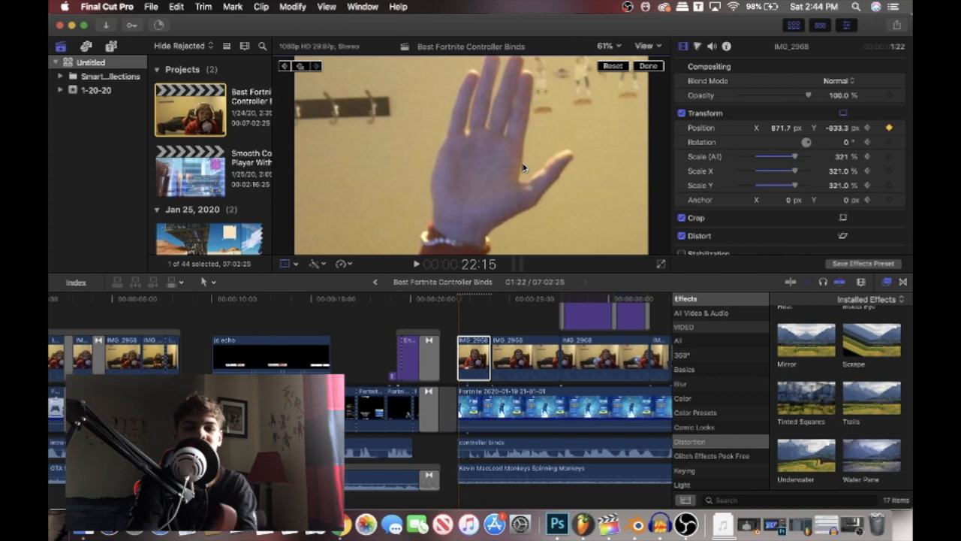
- Advance a few frames at a time past 22:27, shifting the clip's position to keep the moving hand centred
key("Right")
key("Right")
key("Right")
key("Right")
left_click_drag(523, 166, 512, 174)
key("Right")
key("Right")
key("Right")
key("Right")
key("Right")
key("Right")
key("Right")
key("Right")
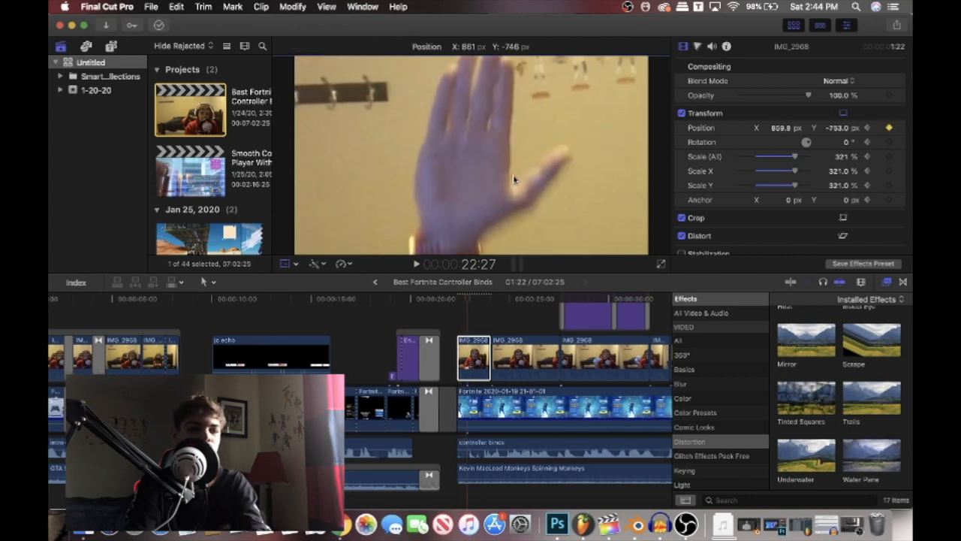
key("Right")
key("Right")
key("Right")
key("Right")
left_click_drag(518, 225, 499, 121)
- Continue position keyframes through the middle of the clip, moving the image so the frame follows the hand as it lowers
key("Right")
key("Right")
key("Right")
key("Right")
key("Right")
key("Right")
key("Right")
key("Right")
left_click_drag(526, 176, 461, 185)
key("Right")
key("Right")
key("Right")
key("Right")
key("Right")
key("Right")
key("Right")
key("Right")
key("Right")
key("Right")
key("Right")
left_click_drag(518, 194, 472, 194)
- Finish tracking the hand to the clip's last frame at 24:02, positioned at X -216.6, Y 1037.9 px, and close the transform controls
key("Right")
key("Right")
key("Right")
key("Right")
key("Right")
key("Right")
key("Right")
key("Right")
key("Right")
key("Right")
key("Right")
key("Right")
key("Right")
key("Left")
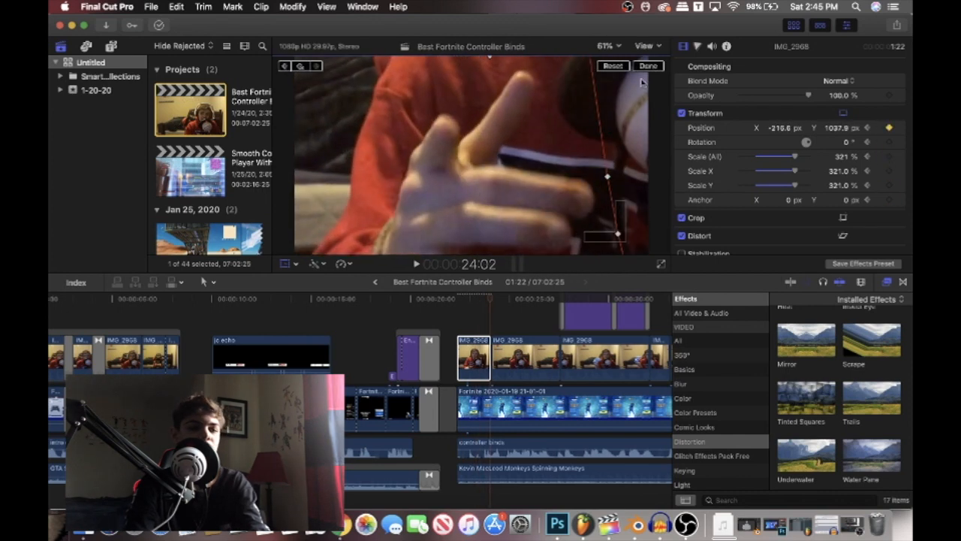
left_click(648, 66)
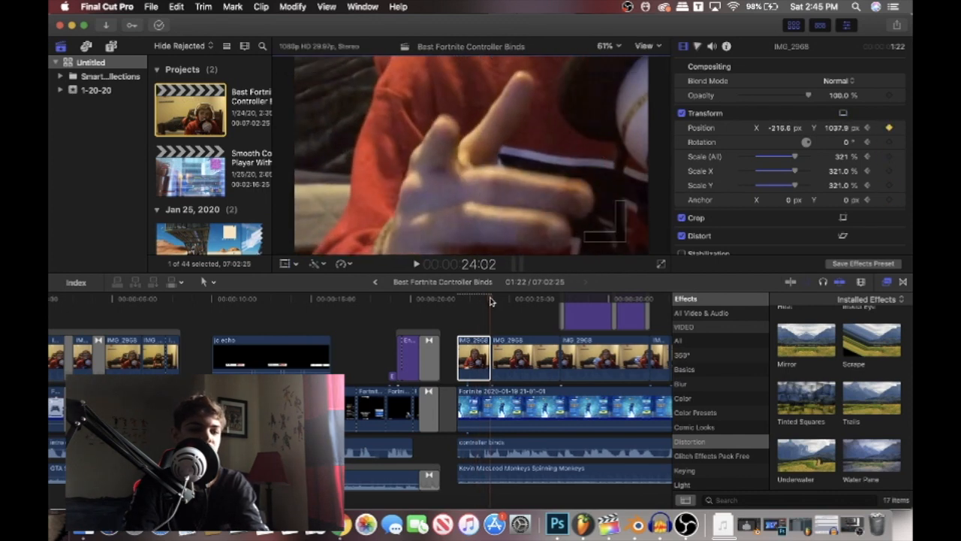
- Play back the hand-tracking clip from its start and return the playhead to 22:11
left_click_drag(491, 301, 458, 299)
key("space")
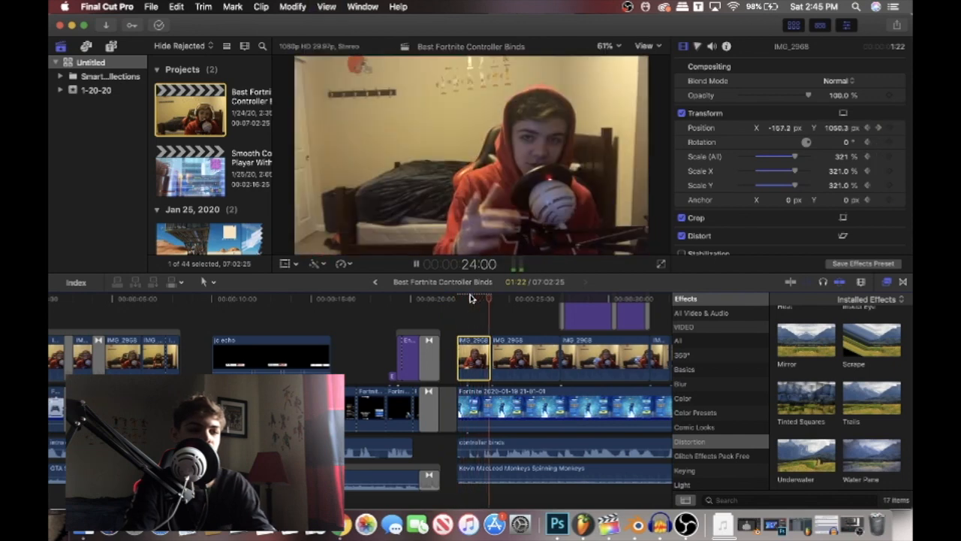
key("space")
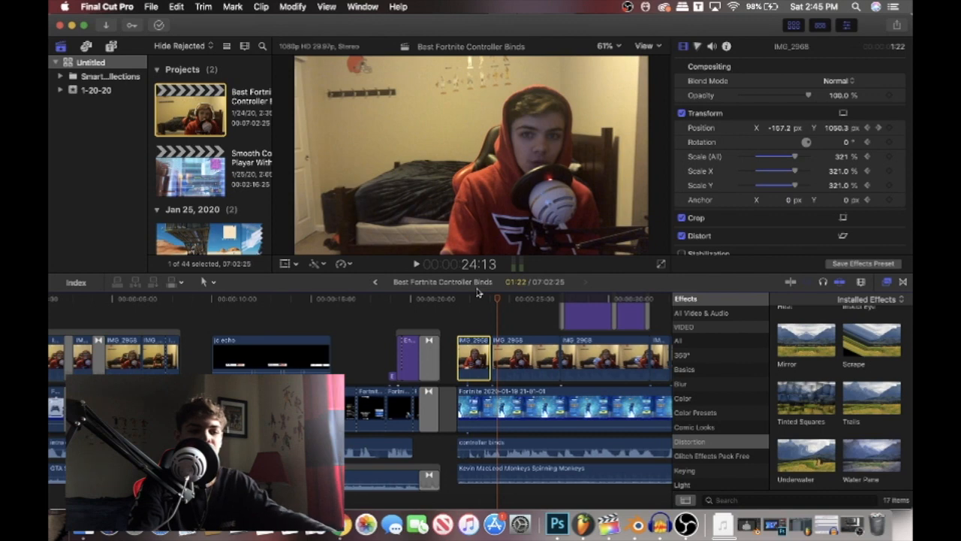
left_click_drag(496, 300, 460, 309)
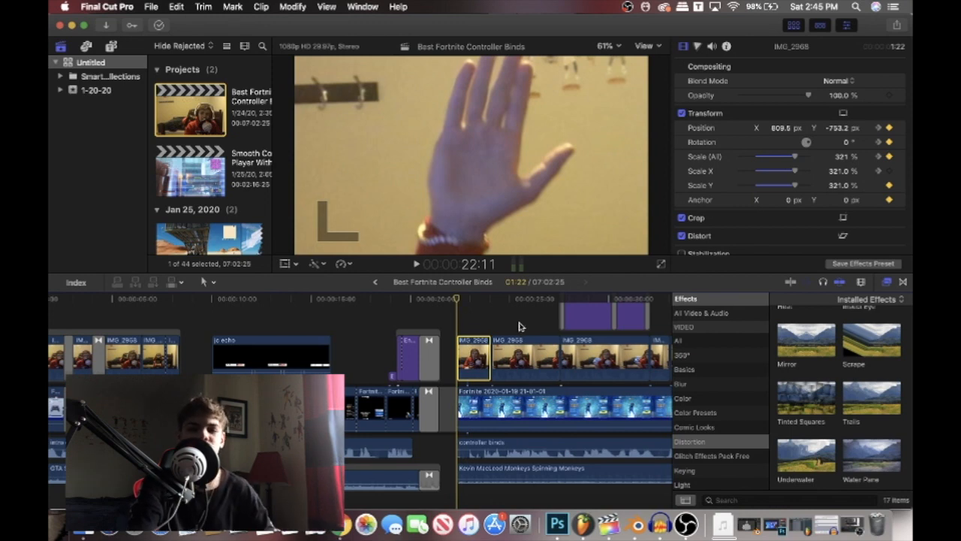
- Move through the timeline to the phone image overlay at 5:49:07
scroll(509, 338, "right", 10)
scroll(509, 338, "up", 2)
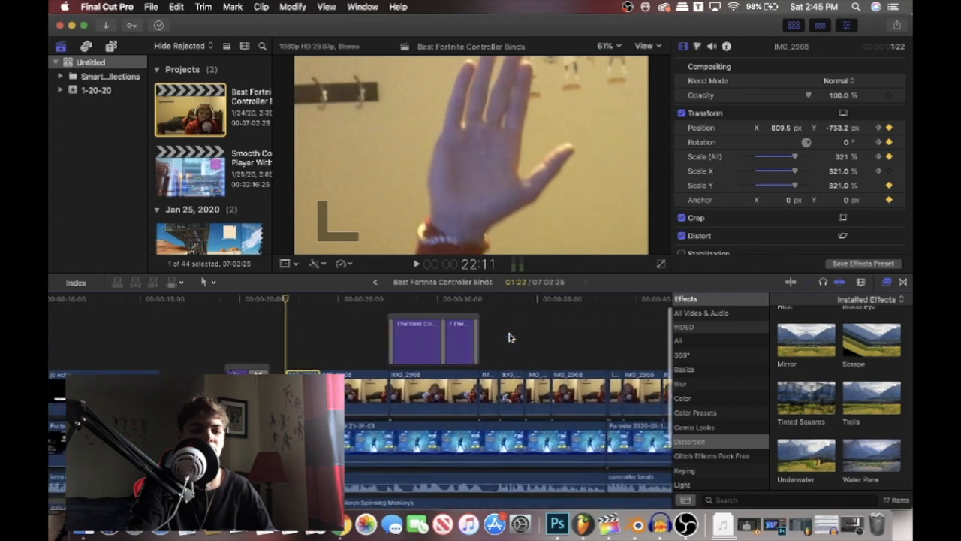
scroll(509, 338, "right", 8)
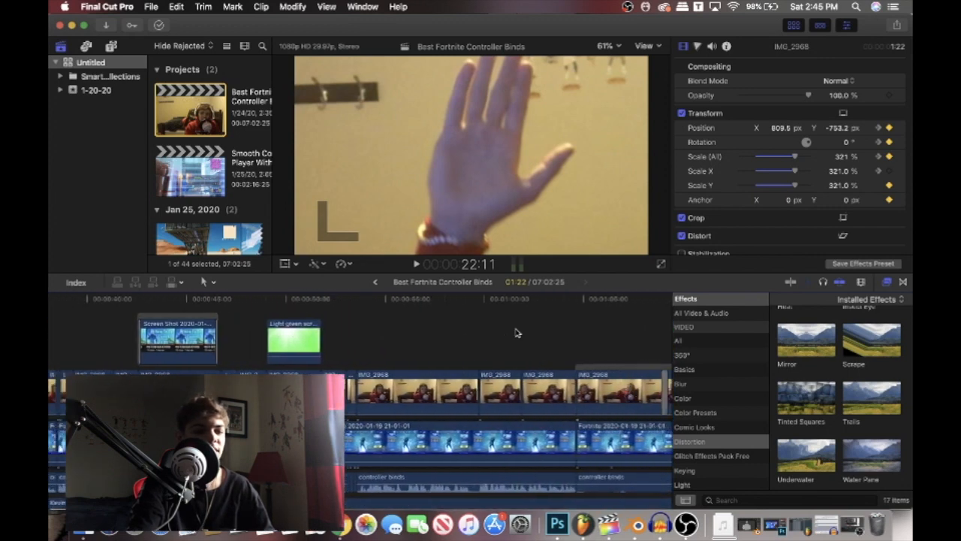
left_click(509, 330)
scroll(509, 331, "right", 6)
left_click(498, 333)
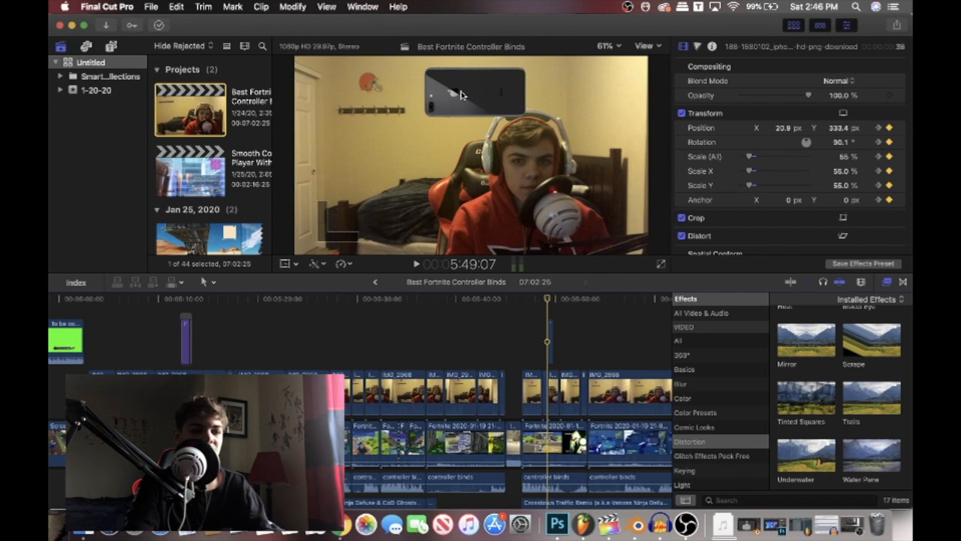
- Play back the phone overlay's animation from 5:49:07 and bring the playhead back to the overlay
key("space")
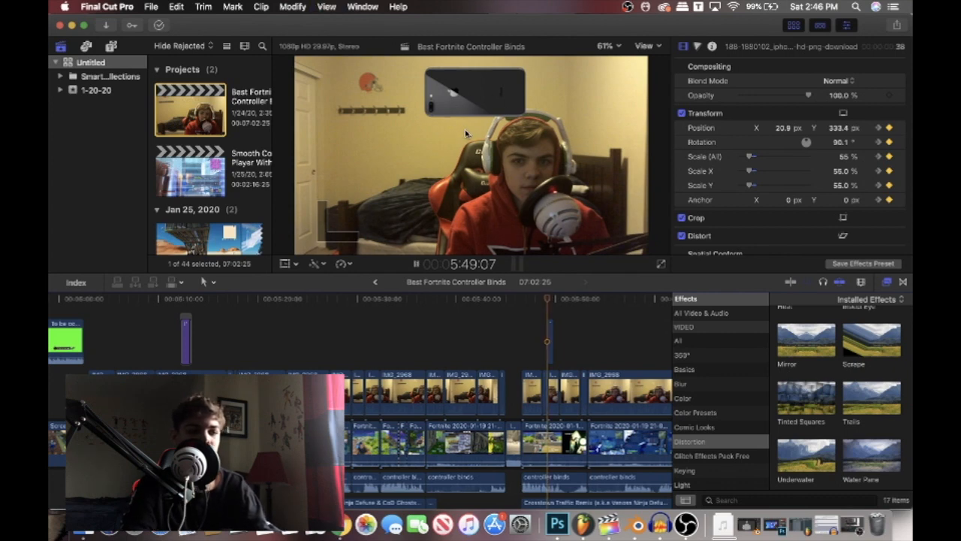
key("space")
left_click(578, 346)
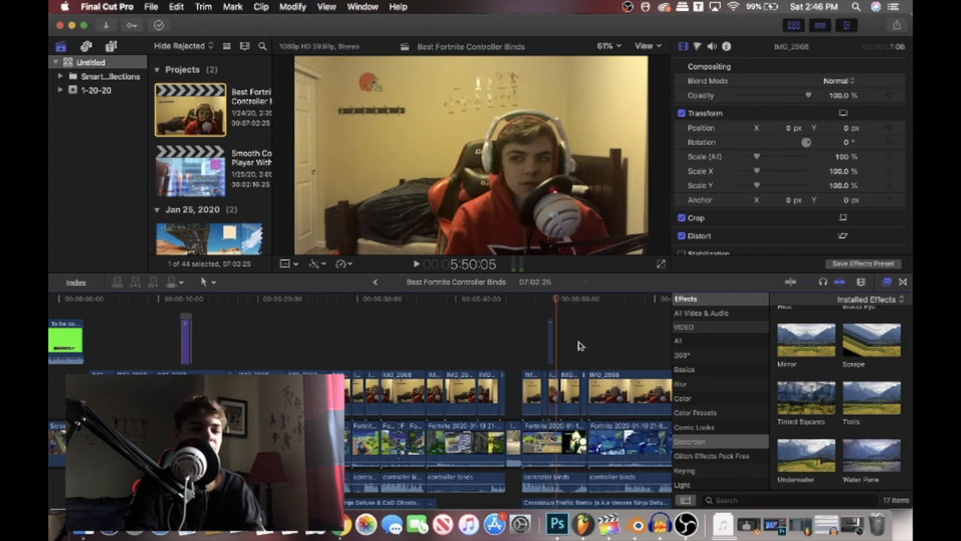
mouse_move(555, 303)
left_mouse_down()
mouse_move(523, 303)
mouse_move(549, 306)
left_mouse_up()
left_click(405, 112)
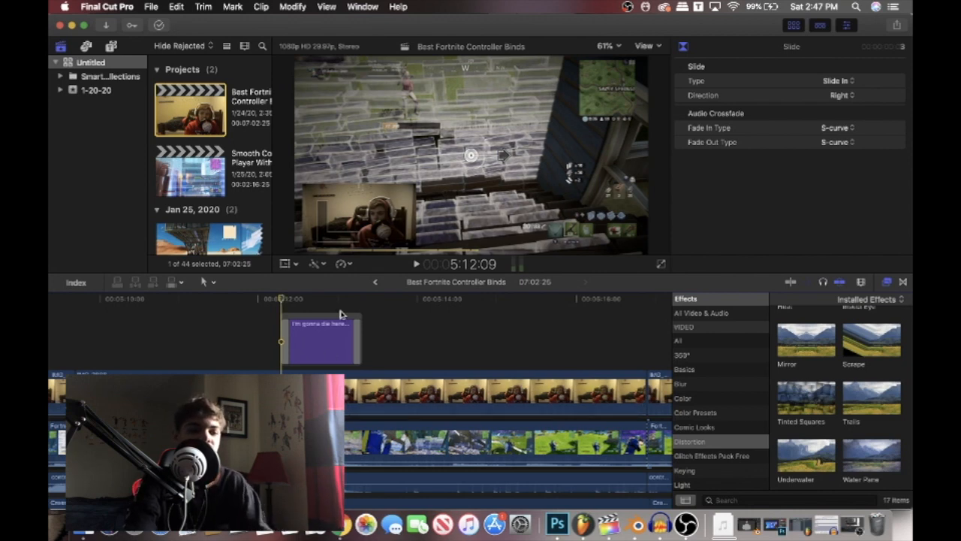
- Look through the Movements transitions for Slide, with the playhead at the start of the "I'm gonna die here" title
mouse_move(281, 298)
left_mouse_down()
mouse_move(361, 303)
mouse_move(288, 304)
left_mouse_up()
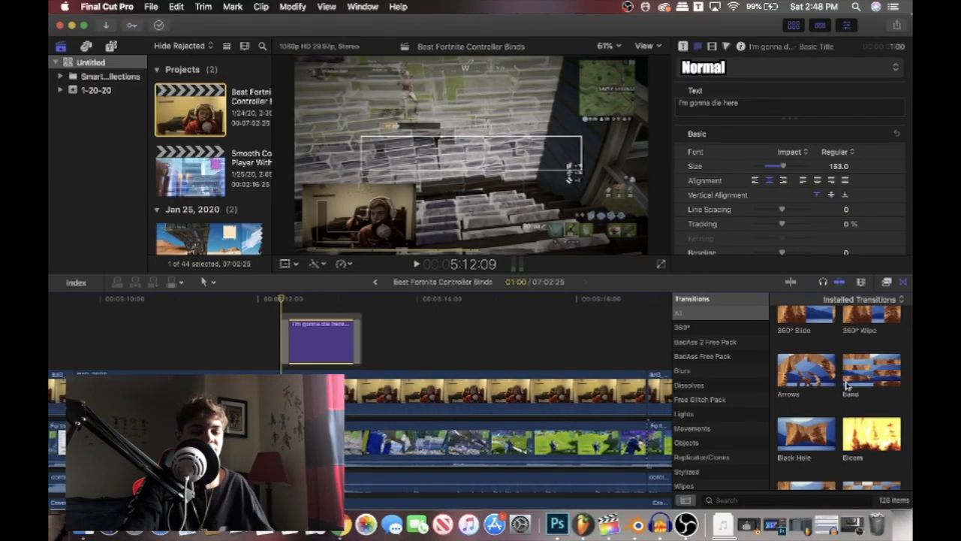
scroll(858, 383, "up", 5)
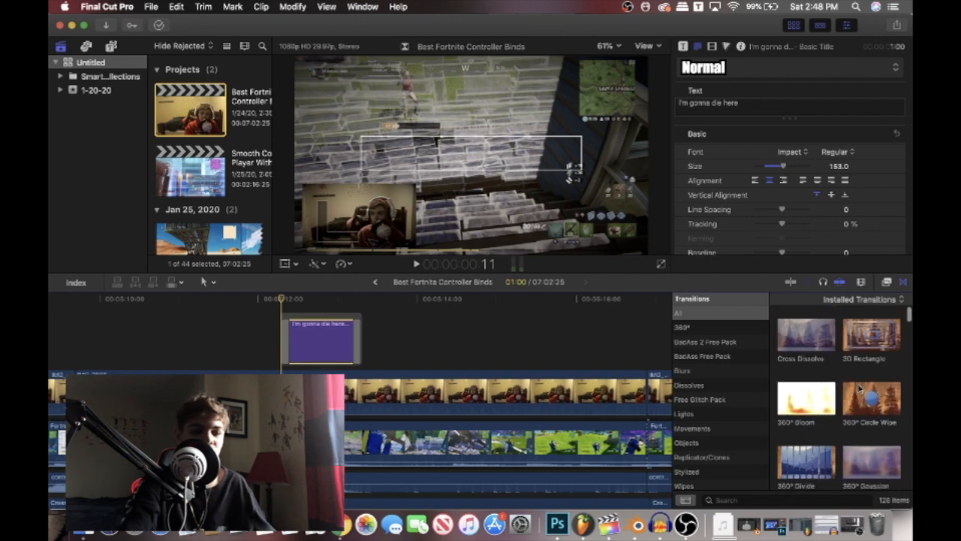
left_click(705, 427)
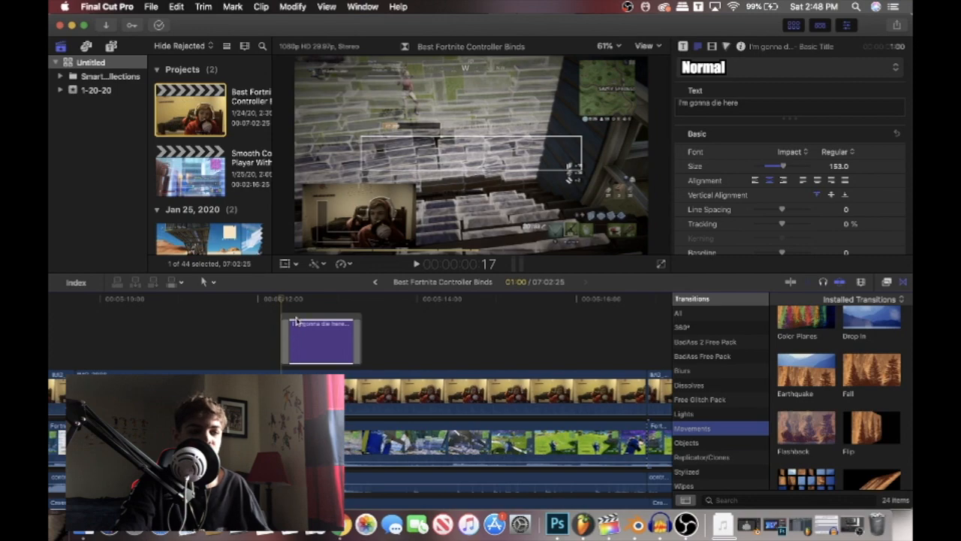
mouse_move(283, 301)
left_mouse_down()
mouse_move(308, 302)
mouse_move(283, 304)
left_mouse_up()
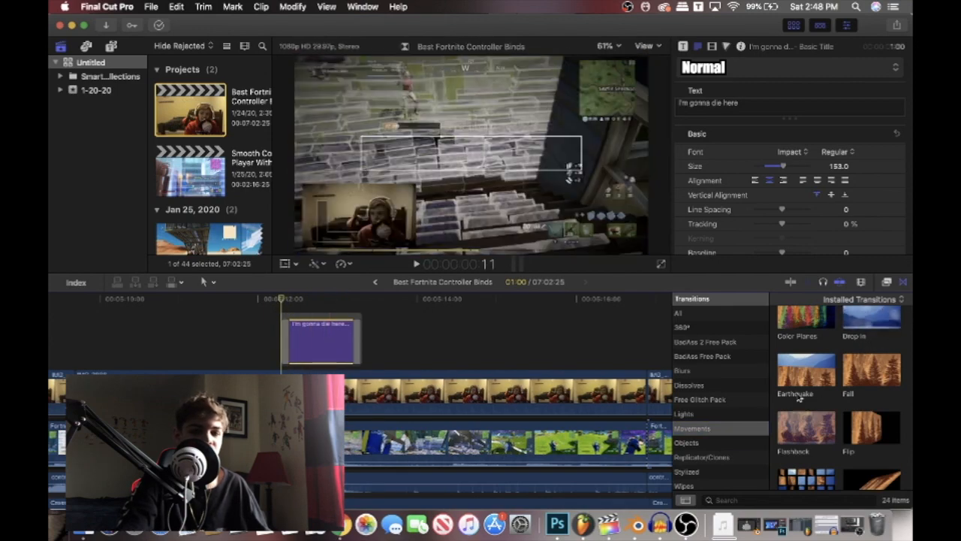
scroll(803, 396, "down", 5)
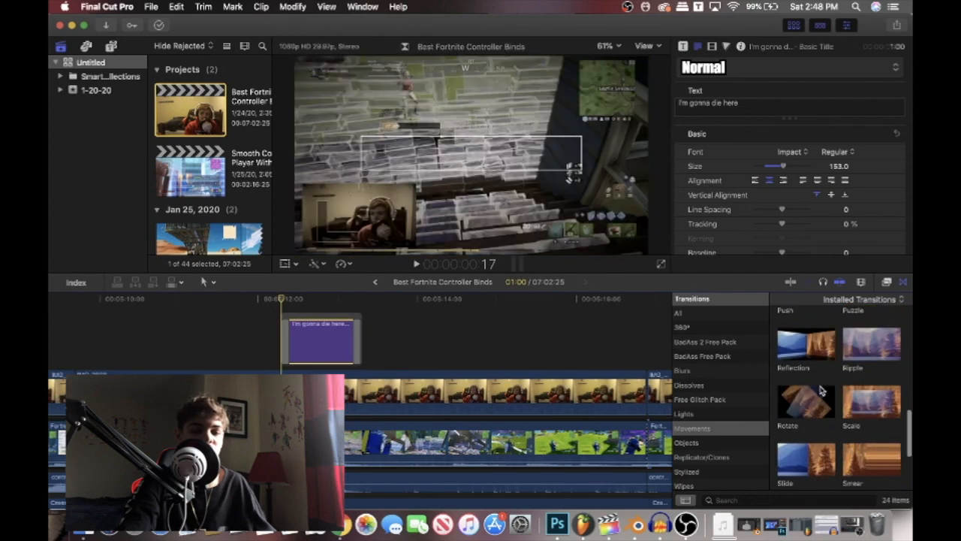
scroll(821, 391, "down", 2)
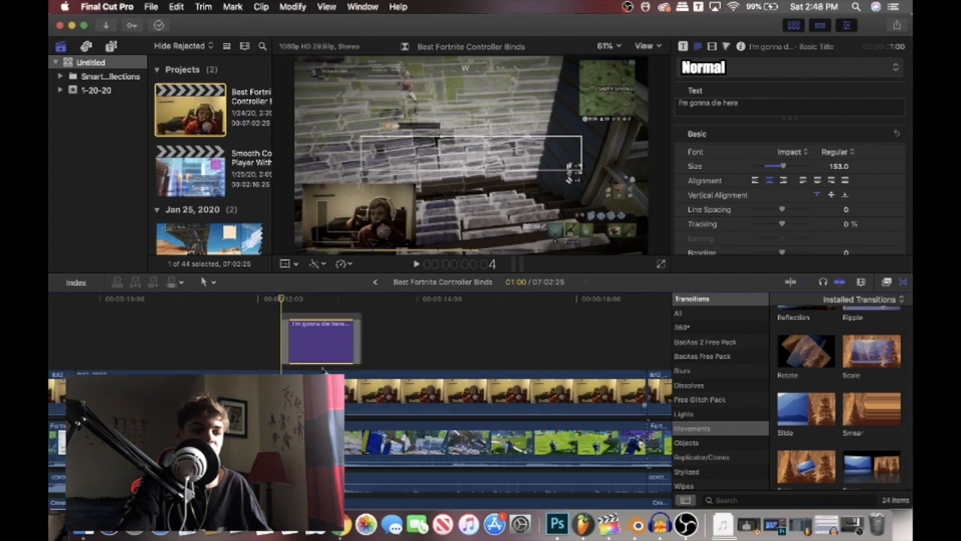
- Inspect the type and direction of the Slide transitions at both ends of the title, moving the playhead to 5:13:06
left_click(286, 346)
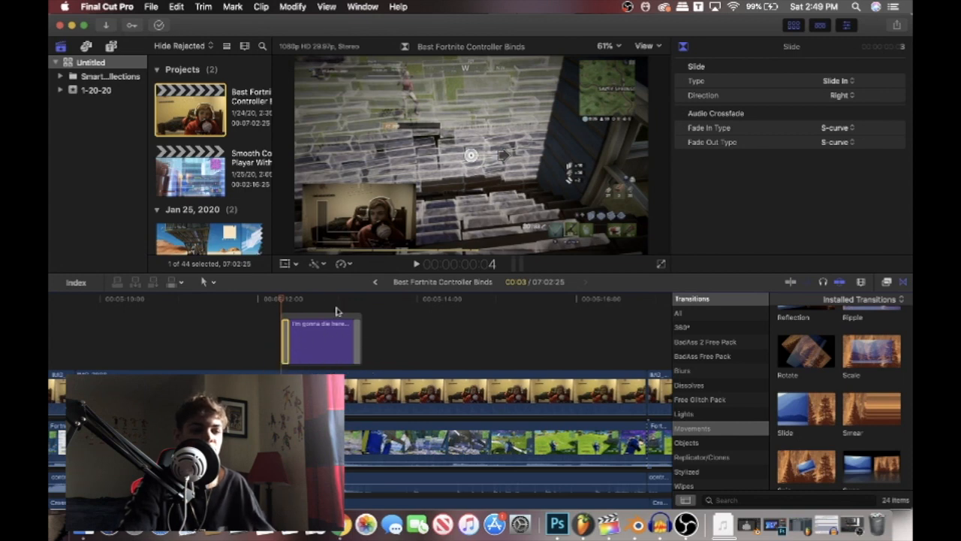
left_click(357, 342)
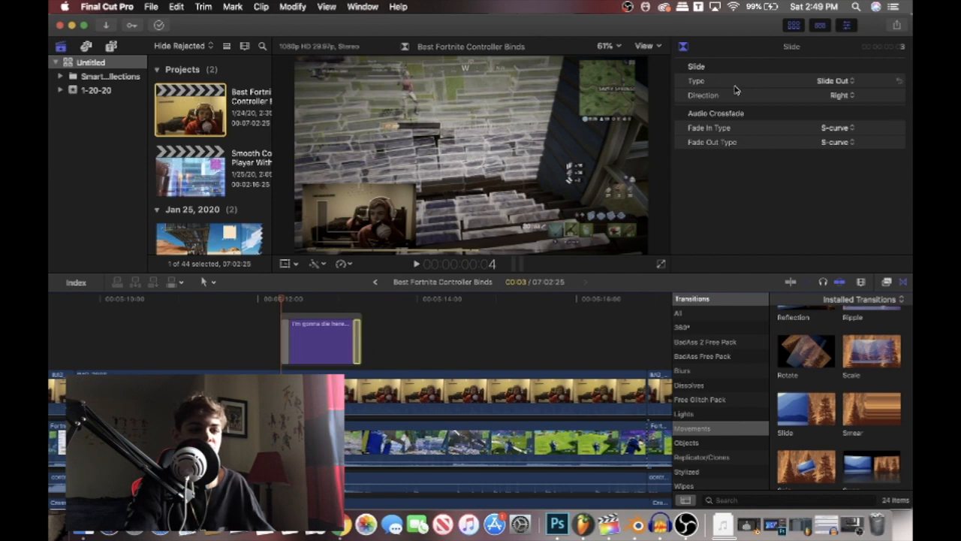
left_click(287, 344)
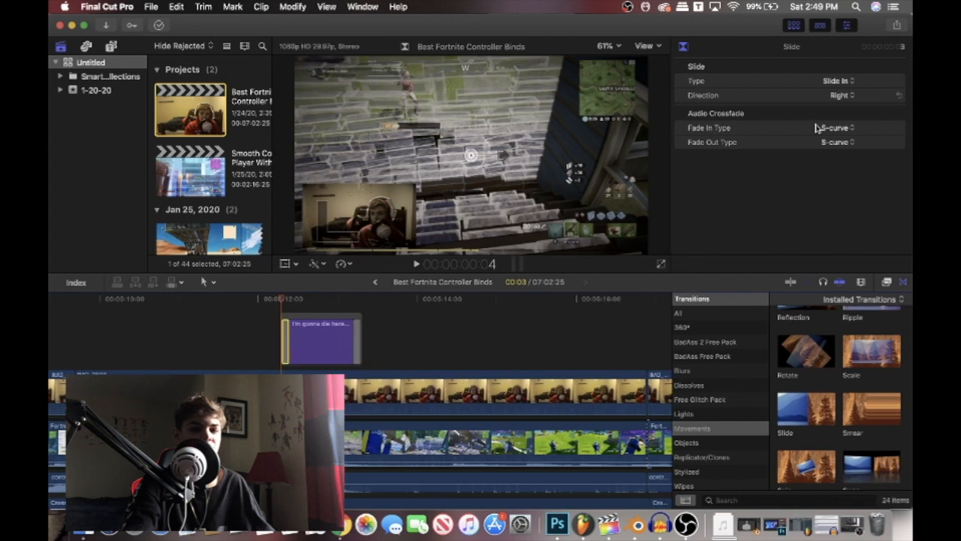
left_click(348, 305)
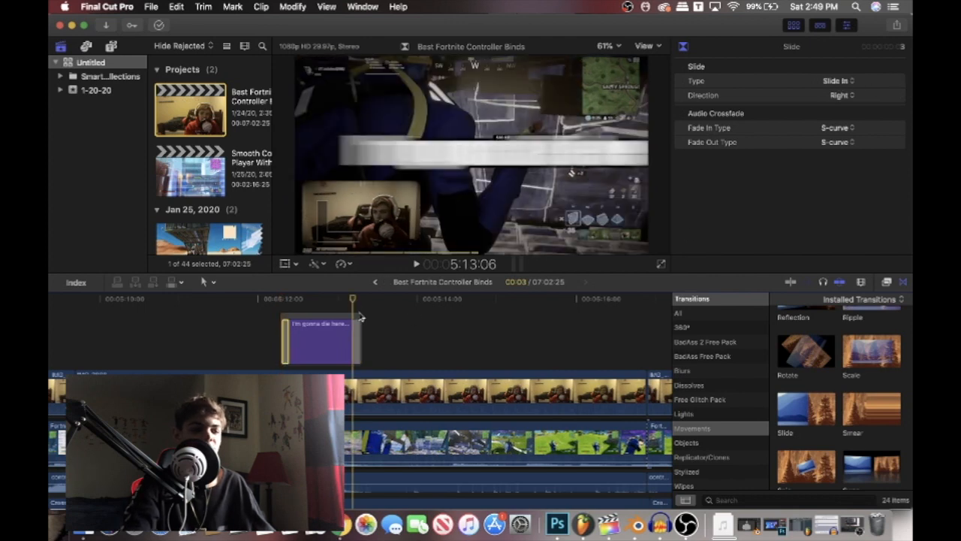
- Change the title's closing Slide transition type to Slide In
left_click(358, 325)
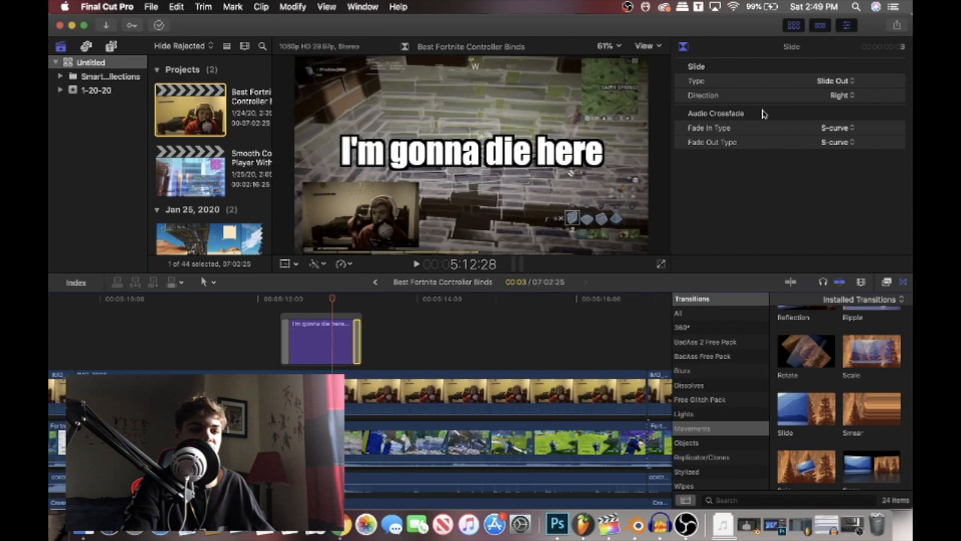
left_click(829, 82)
left_click(832, 81)
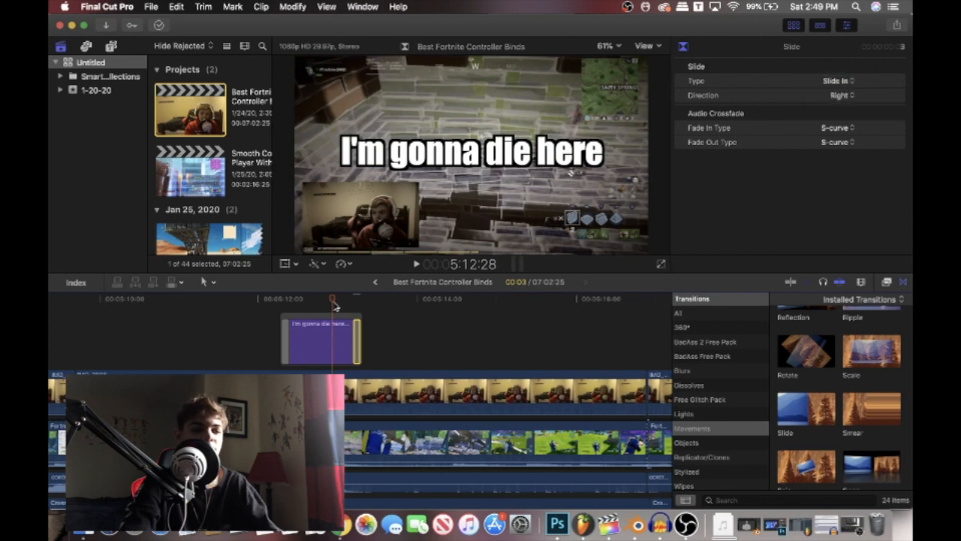
- Play back the end of the title several times, starting from 5:12:28, to check its closing transition
left_click(333, 304)
key("space")
key("space")
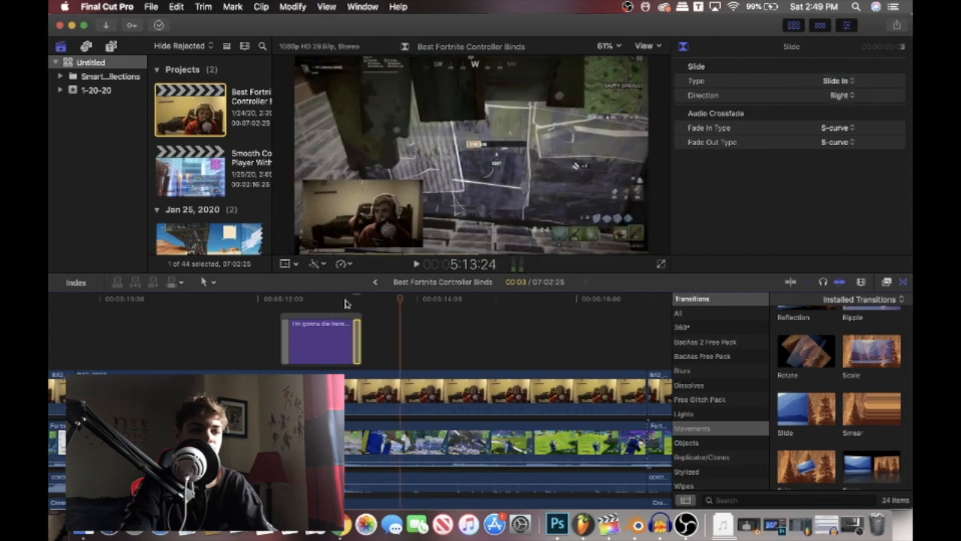
left_click(344, 300)
key("space")
key("space")
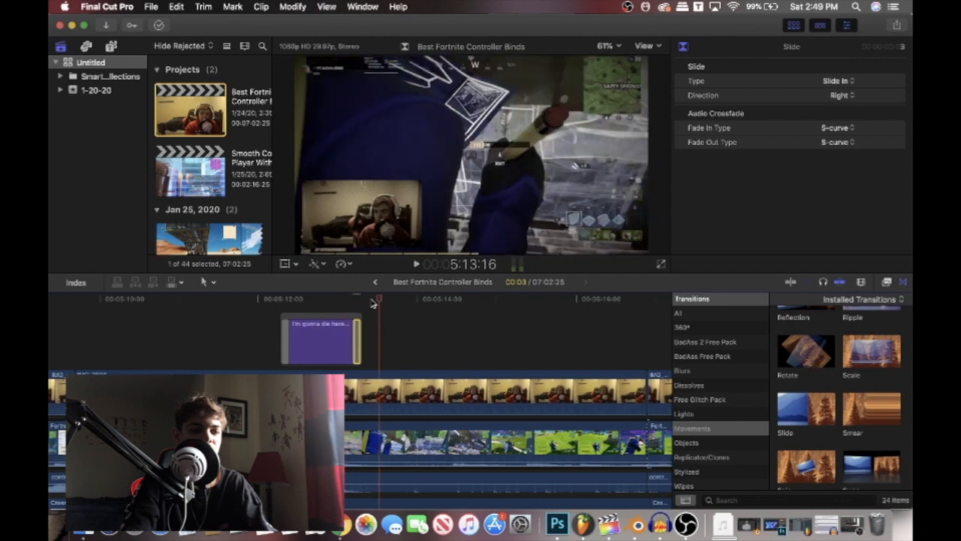
key("space")
- Set the title's closing transition type to Slide Out with the playhead at 5:13:06
left_click(353, 299)
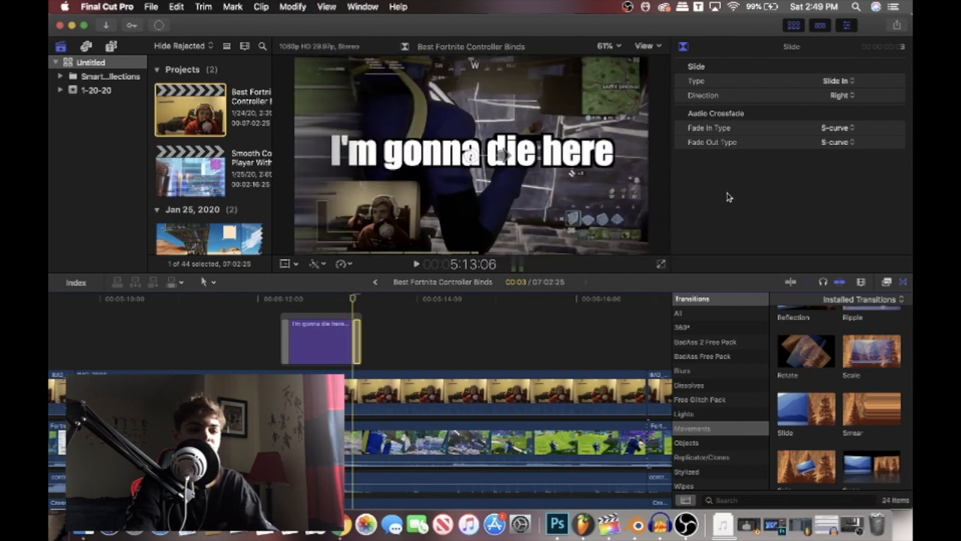
left_click(839, 80)
key("Return")
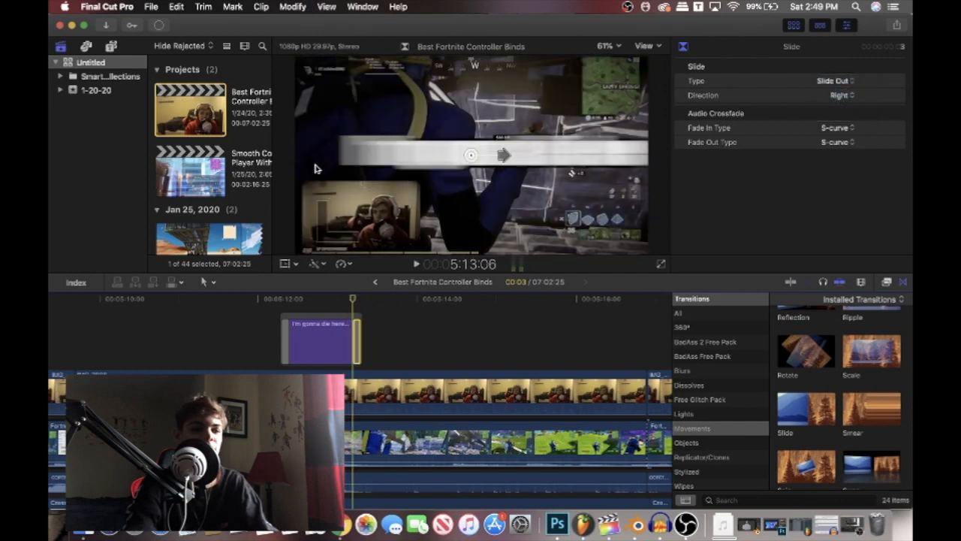
- Select the title at 5:12:12 and review its font, size and outline settings
left_click(296, 341)
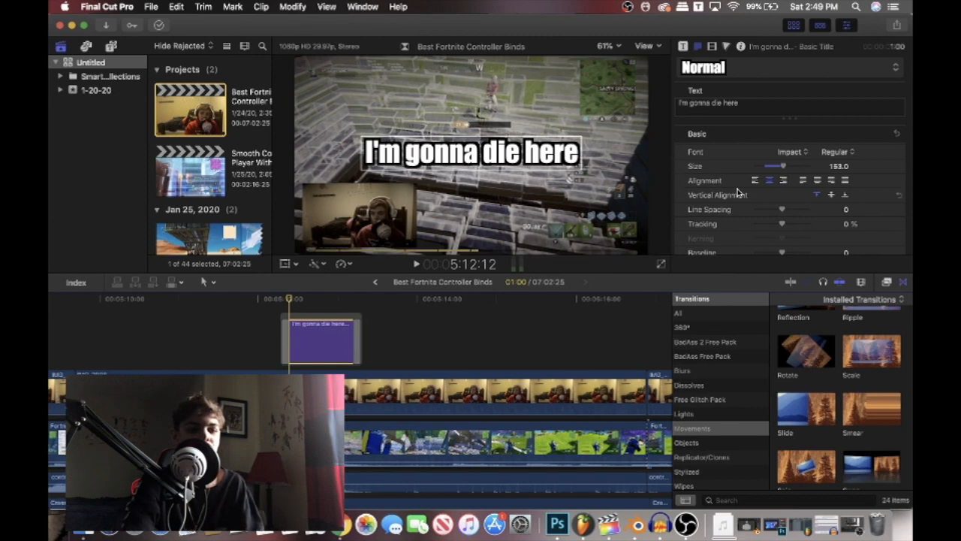
scroll(799, 155, "down", 10)
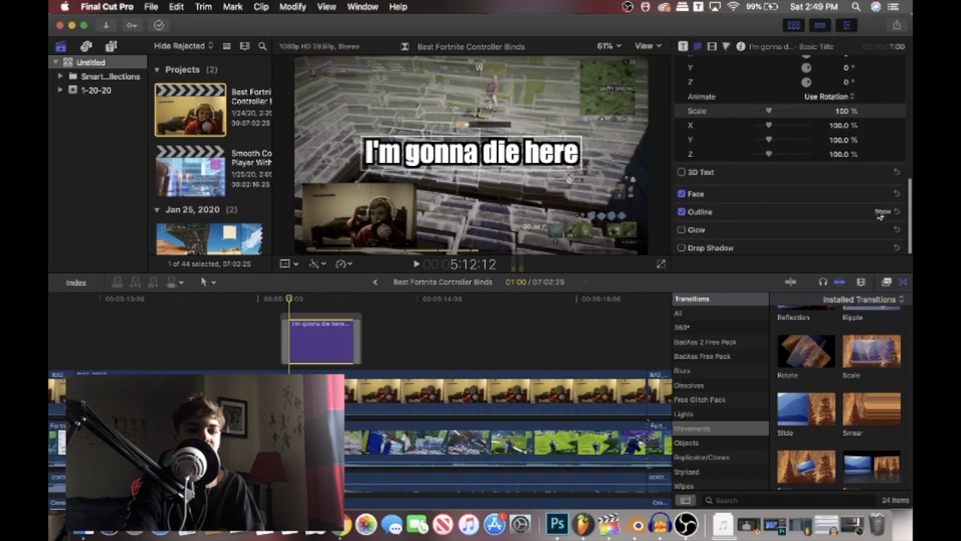
left_click(880, 213)
scroll(877, 218, "down", 2)
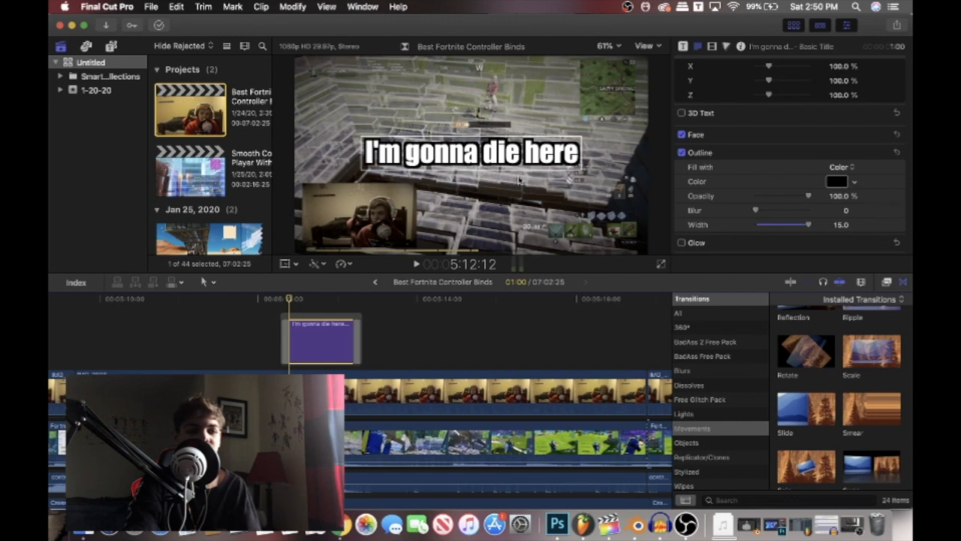
scroll(826, 184, "up", 10)
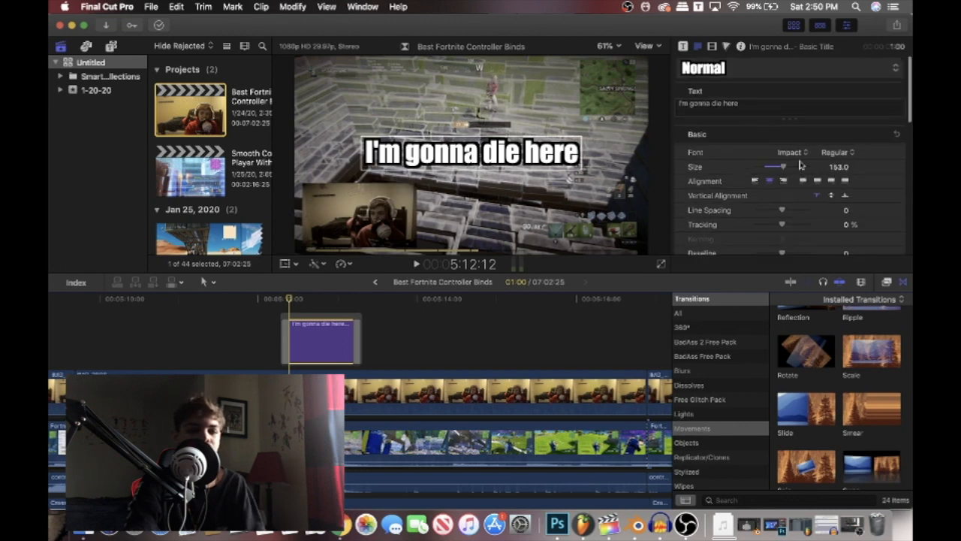
- Reset the title's transform and add a transform keyframe at 5:12:12 with the scale at 100%
left_click(712, 48)
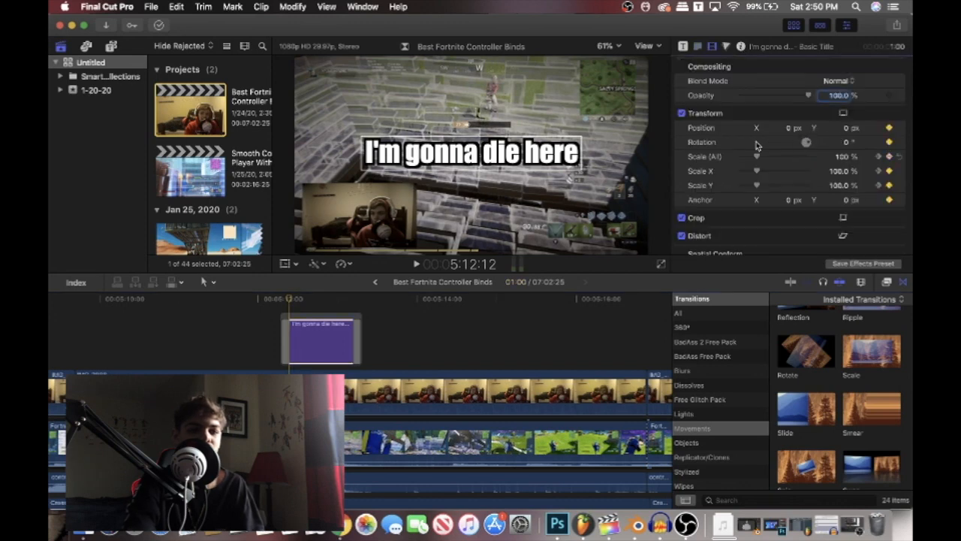
left_click(844, 113)
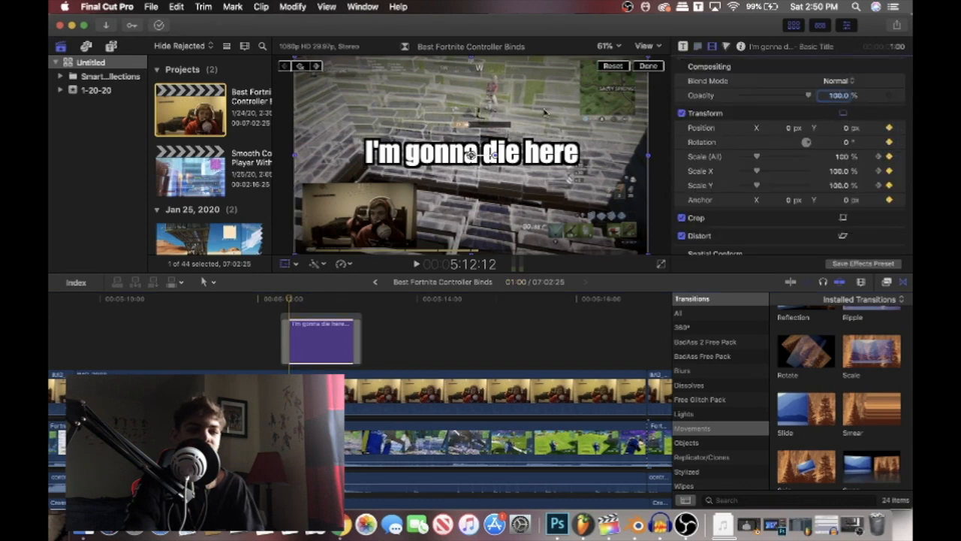
left_click(616, 70)
left_click(291, 300)
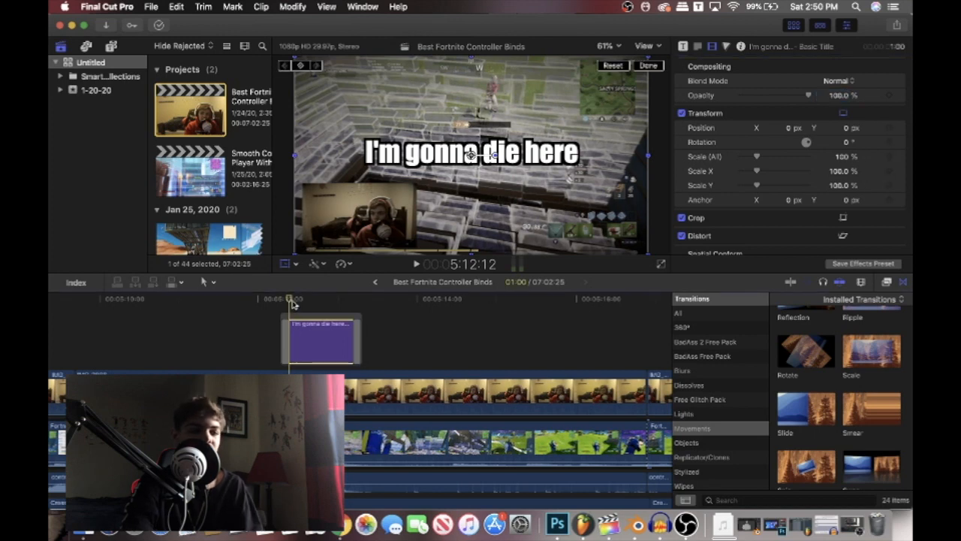
left_click(300, 66)
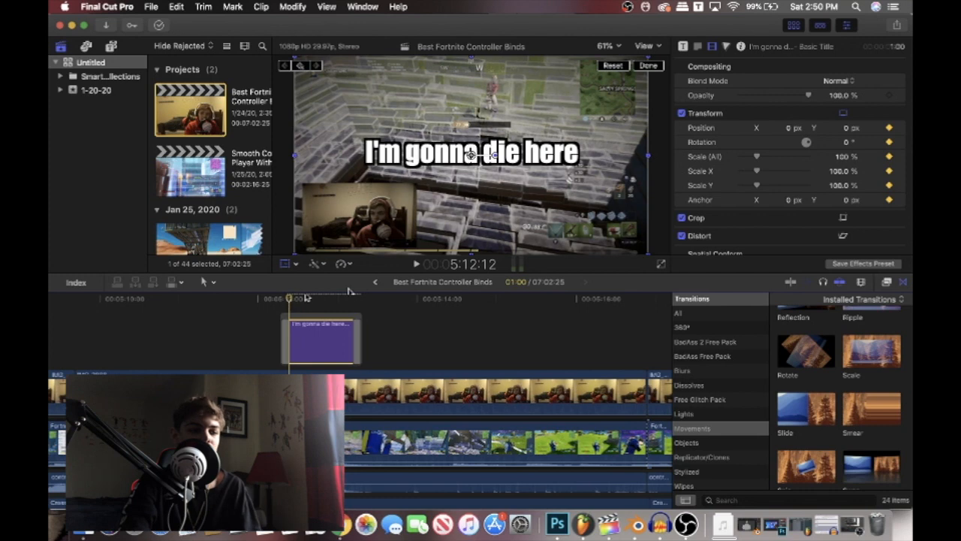
- Keyframe the title's scale at 149% at 5:13:05, close the transform controls and return the playhead to the title's start
left_click(352, 294)
key("Left")
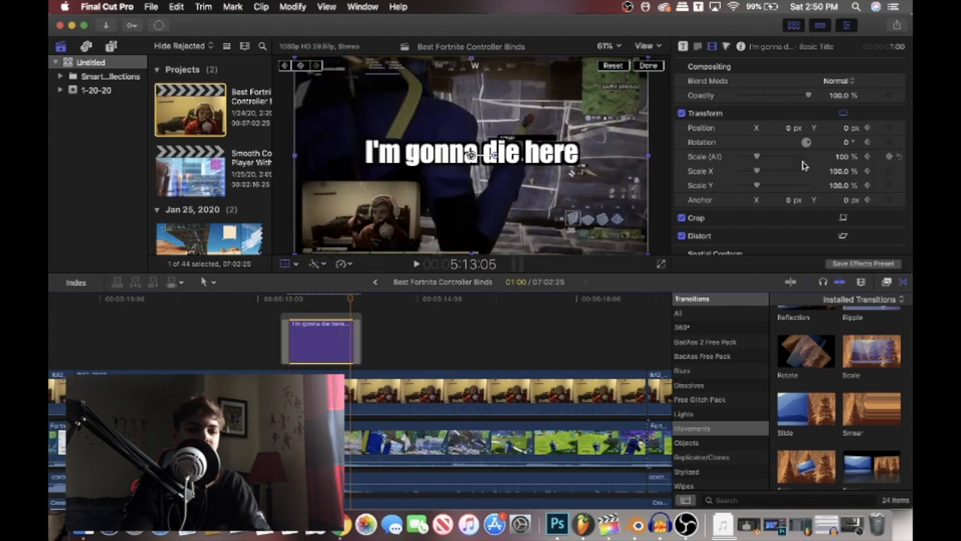
left_click_drag(763, 159, 766, 160)
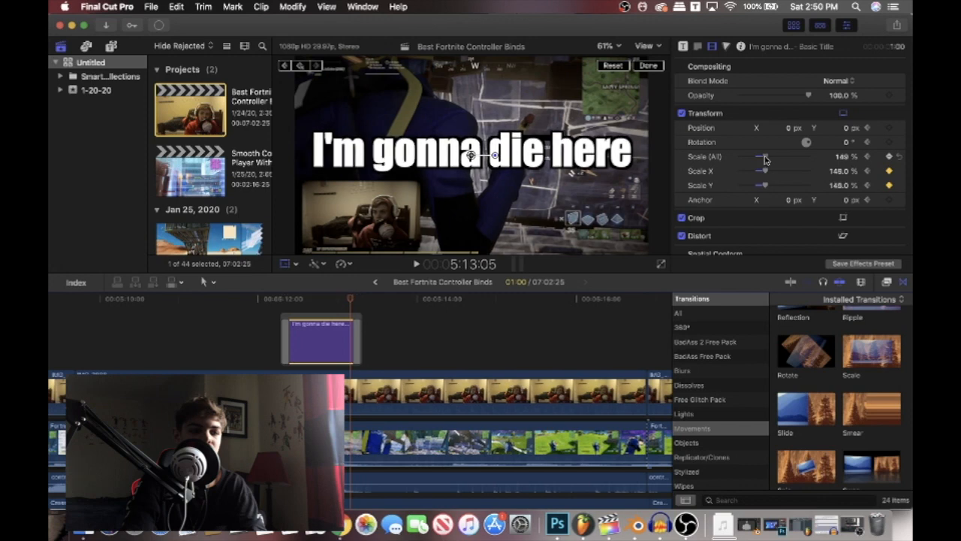
left_click(649, 66)
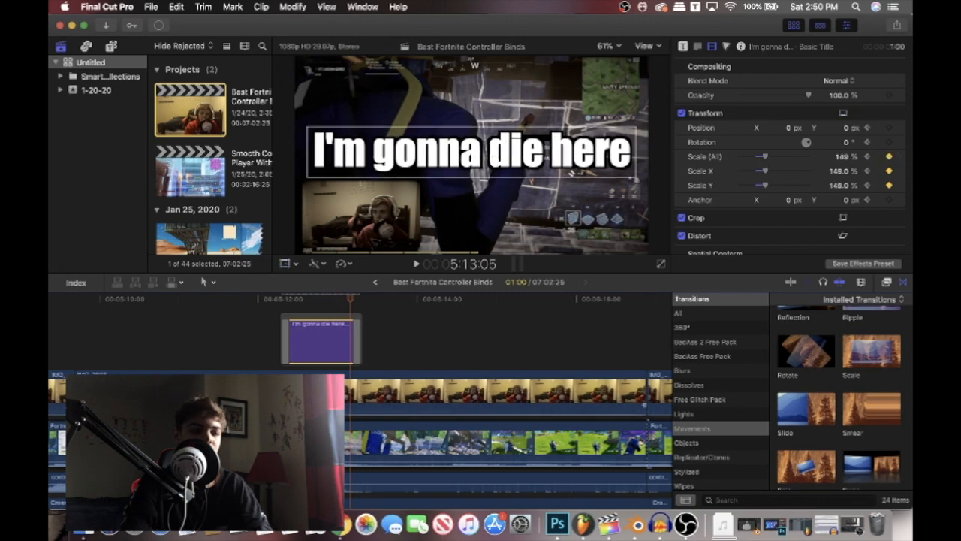
left_click(281, 300)
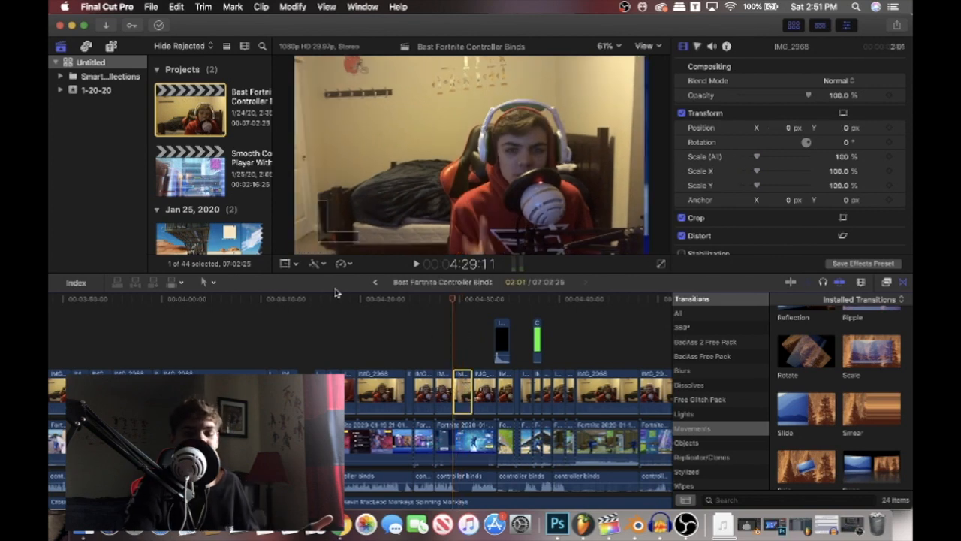
- Open the Crop controls on the selected webcam clip at 4:29:11 and choose a crop mode
left_click(296, 265)
left_click(335, 294)
left_click(499, 240)
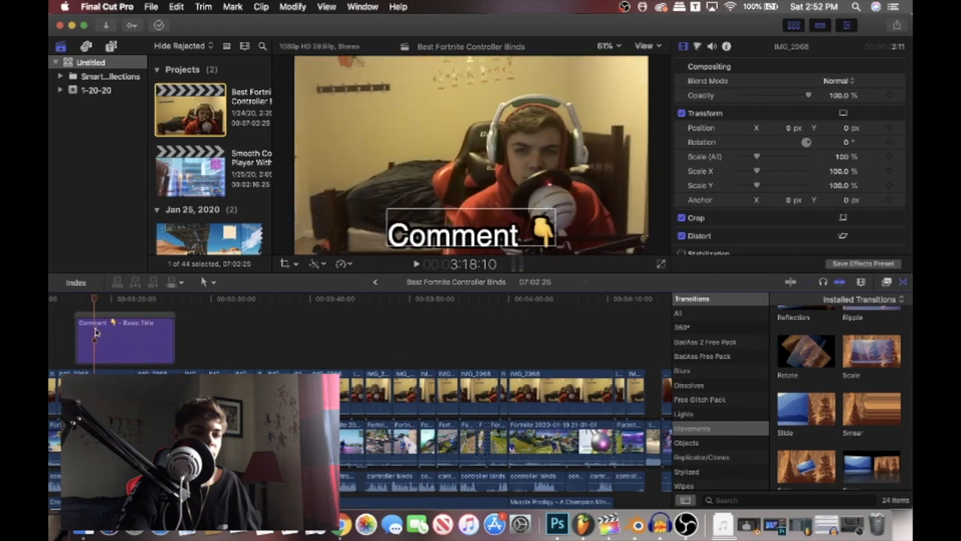
- Select the "Comment" title and play it from its start at 3:16:16 to review its shaking motion
left_click(151, 319)
scroll(172, 337, "left", 3)
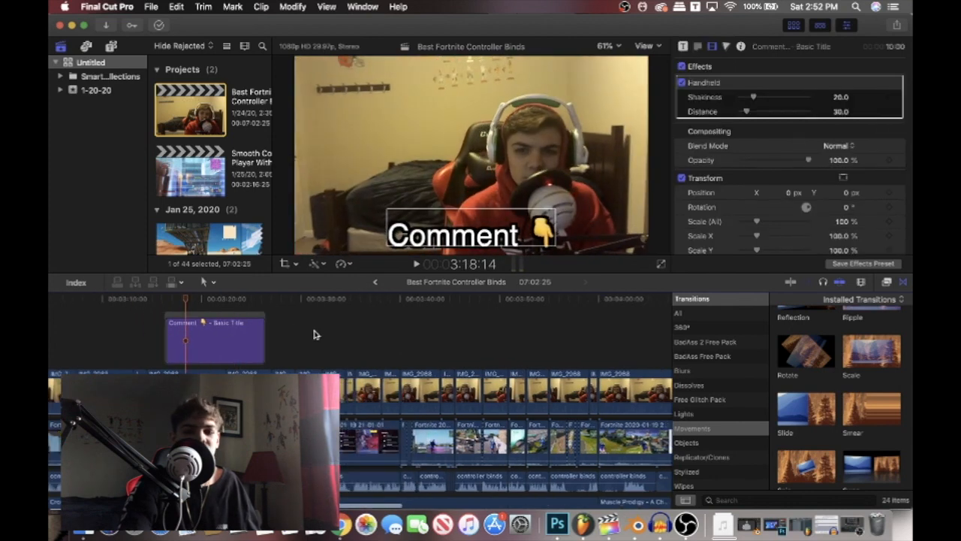
left_click(168, 302)
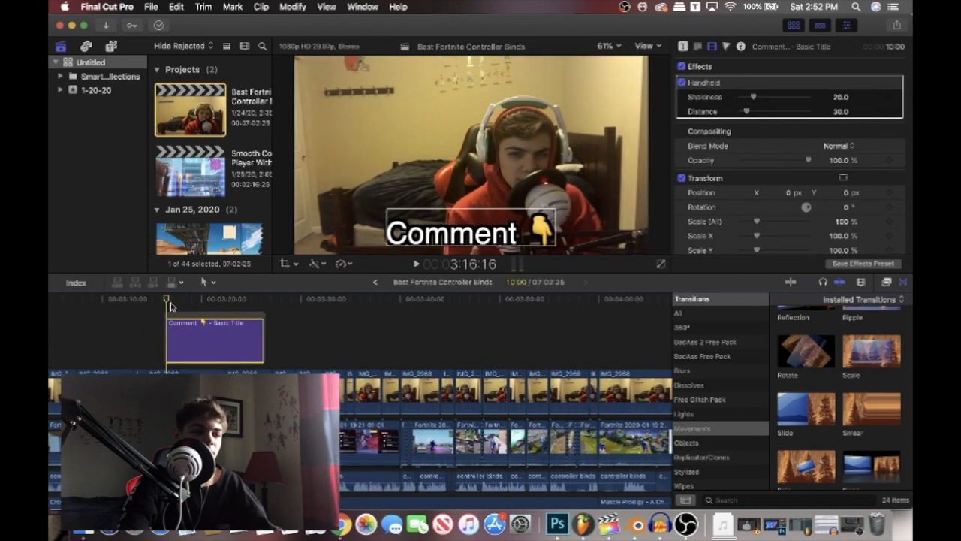
key("space")
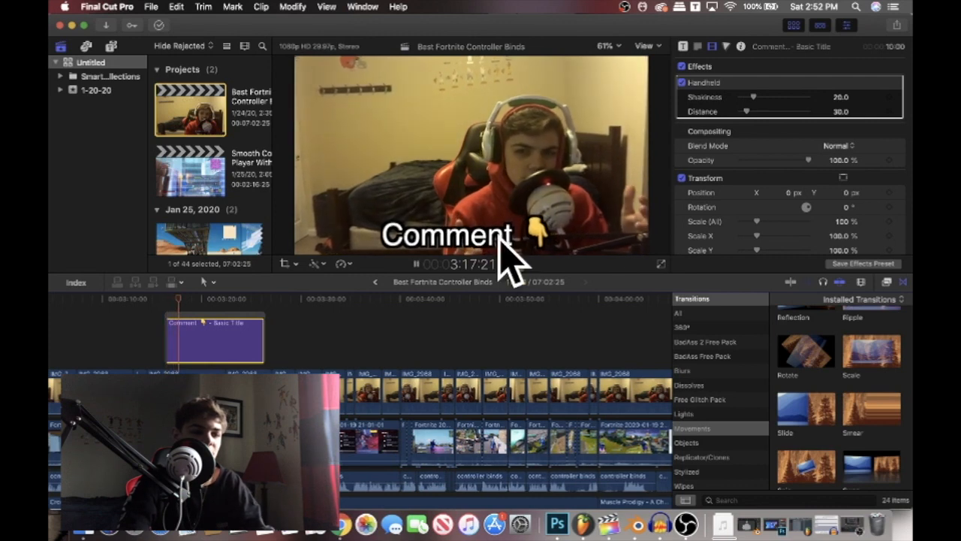
- Browse all installed video effects for the Handheld effect and preview it on the selected "Comment" title
left_click(887, 283)
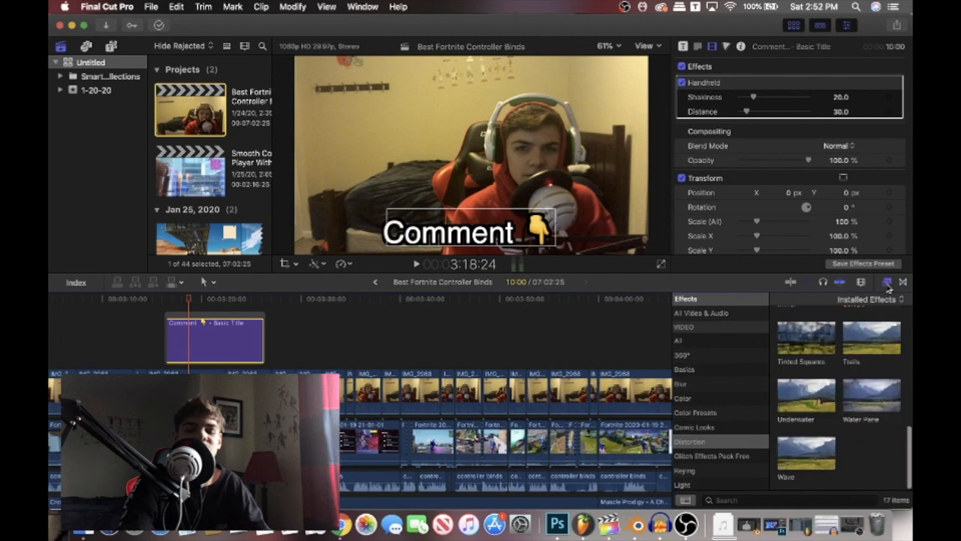
left_click(700, 341)
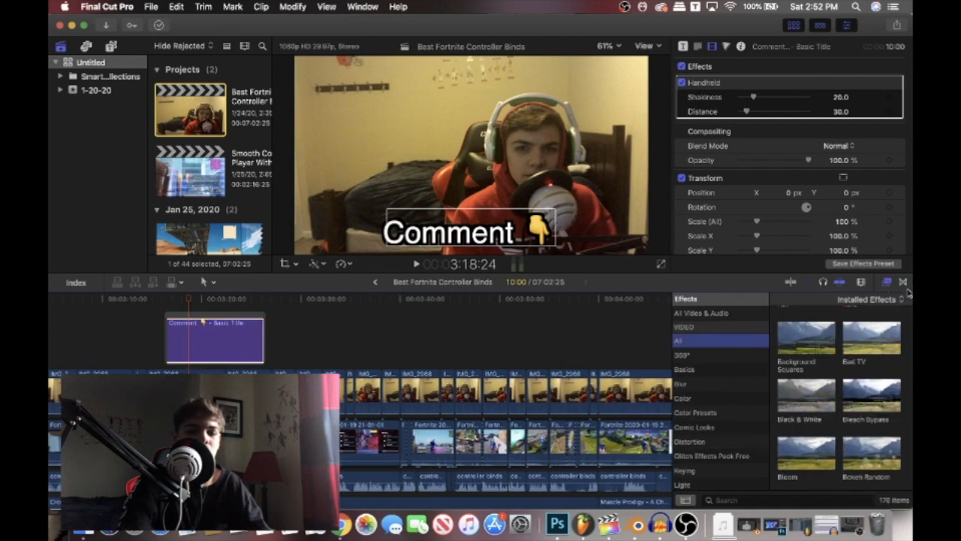
scroll(847, 407, "down", 15)
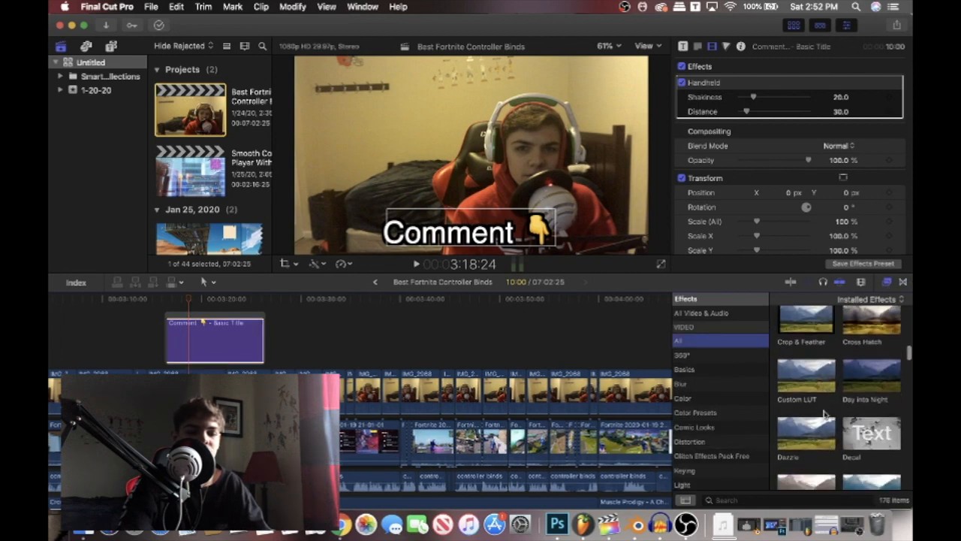
scroll(824, 412, "down", 10)
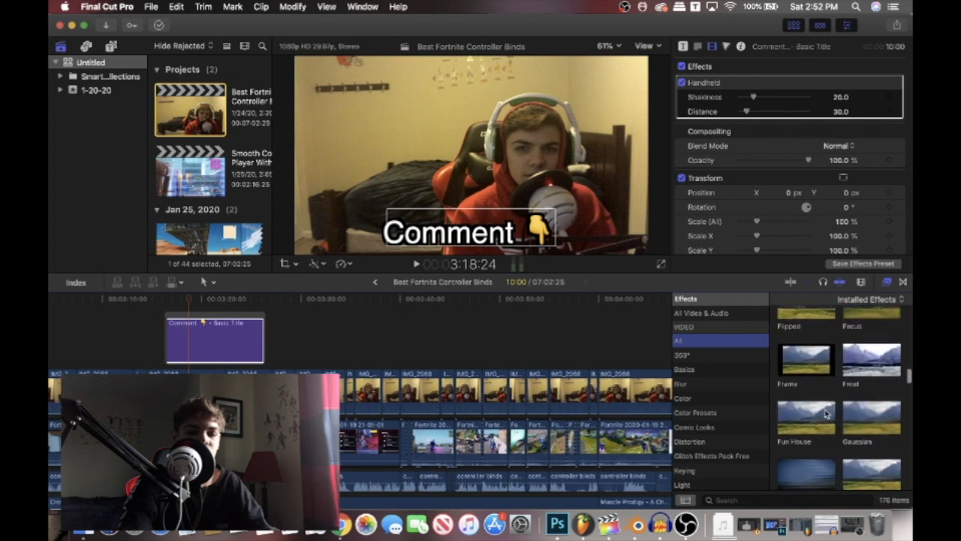
scroll(824, 412, "down", 5)
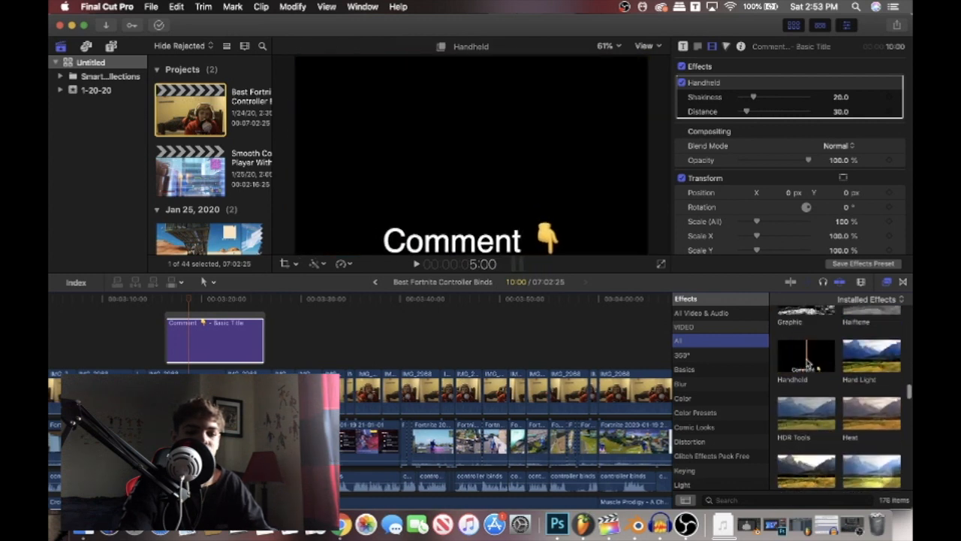
mouse_move(794, 365)
left_mouse_down()
mouse_move(220, 342)
mouse_move(180, 369)
mouse_move(186, 389)
mouse_move(813, 364)
mouse_move(799, 364)
left_mouse_up()
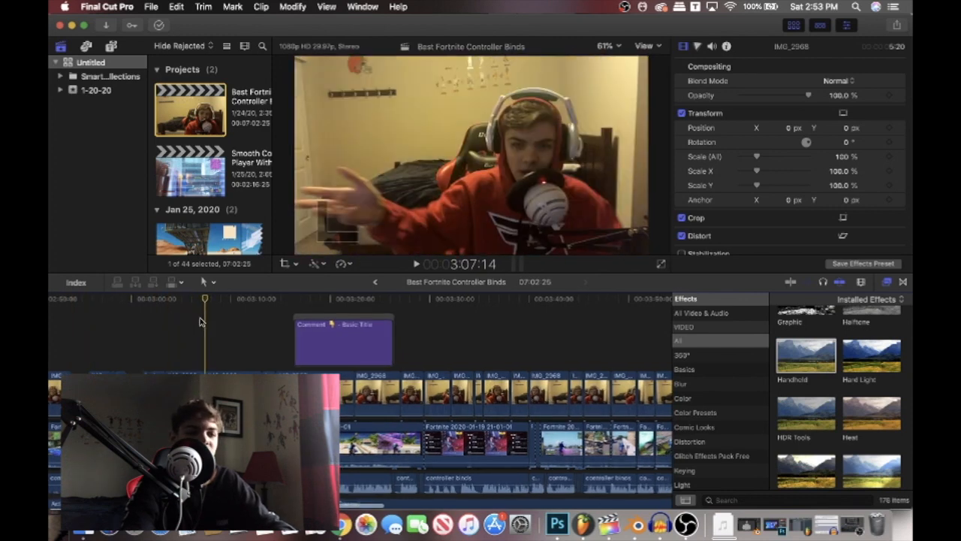
- Review the earlier timeline sections, playing the gameplay cut around 2:44:16 and cueing the playhead to the video screenshot overlay at about 42:22
scroll(200, 321, "left", 10)
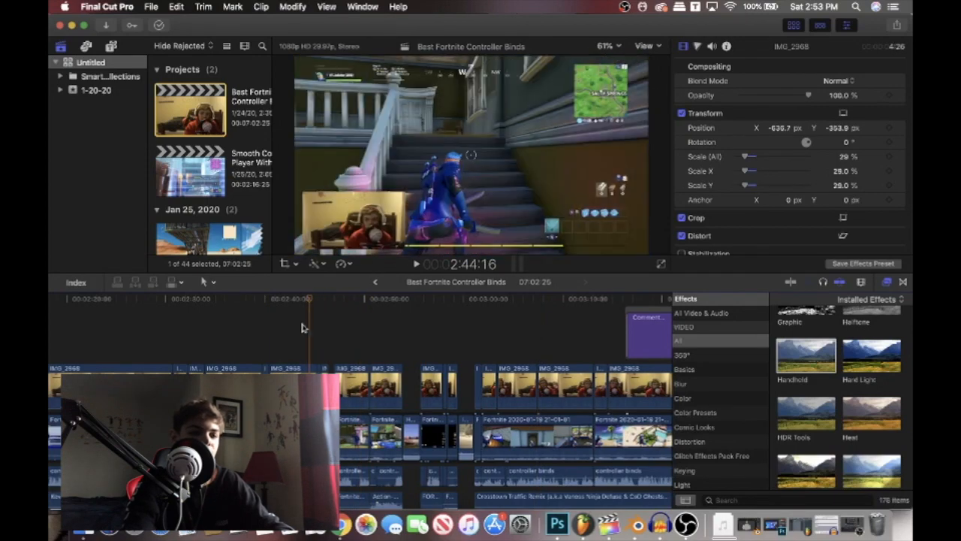
key("space")
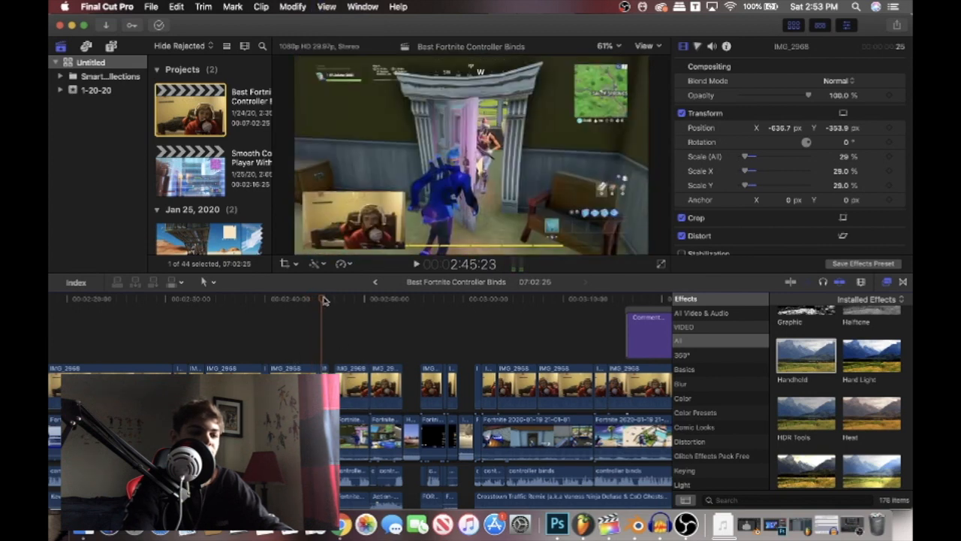
key("Up")
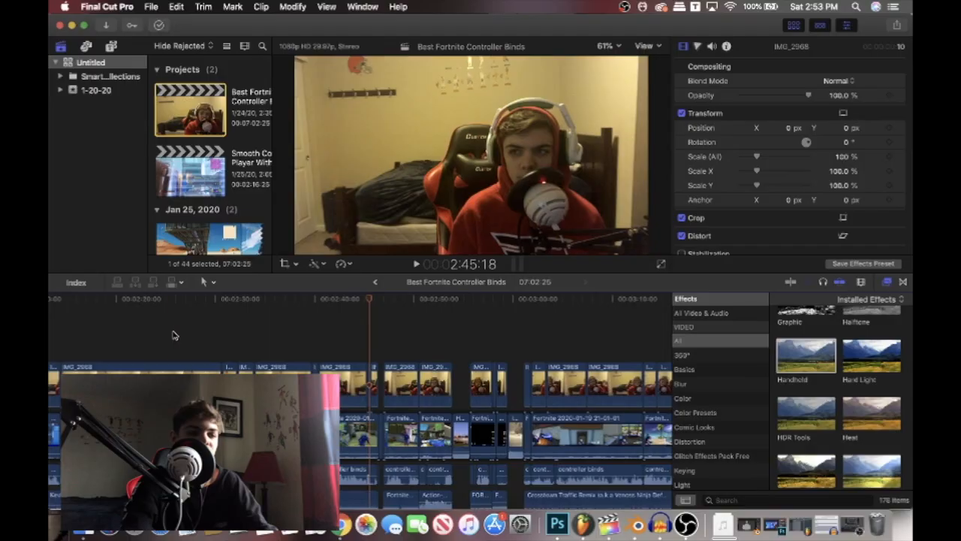
left_click(175, 334)
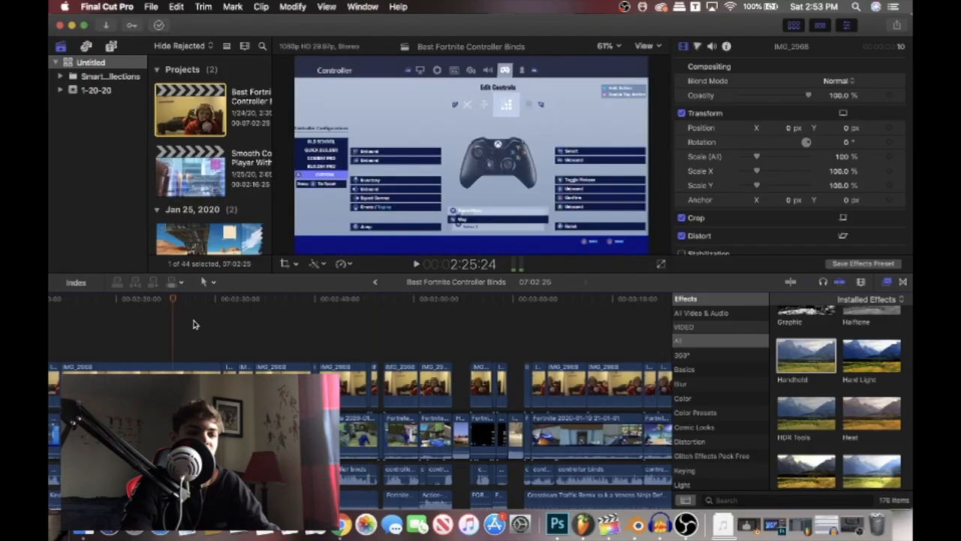
scroll(196, 323, "left", 15)
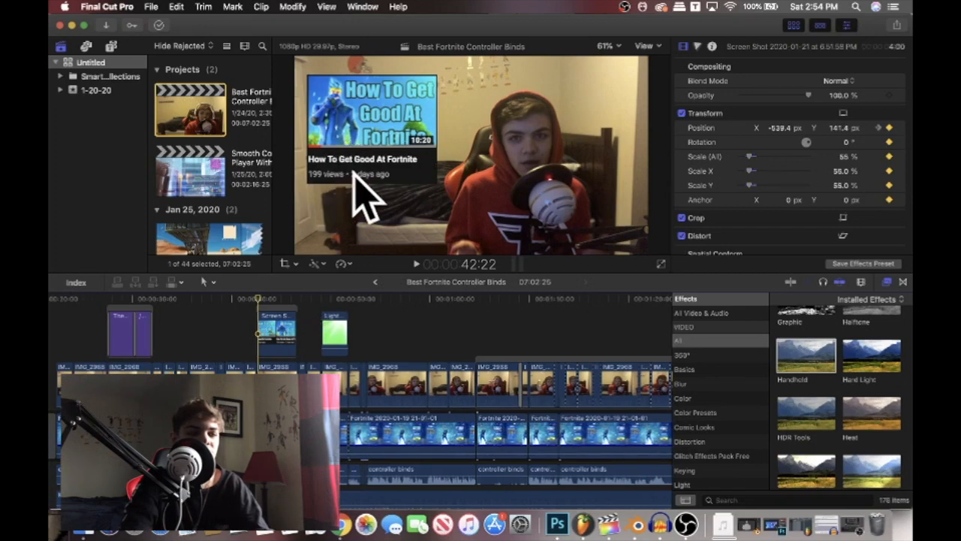
mouse_move(262, 301)
left_mouse_down()
mouse_move(280, 301)
mouse_move(260, 303)
left_mouse_up()
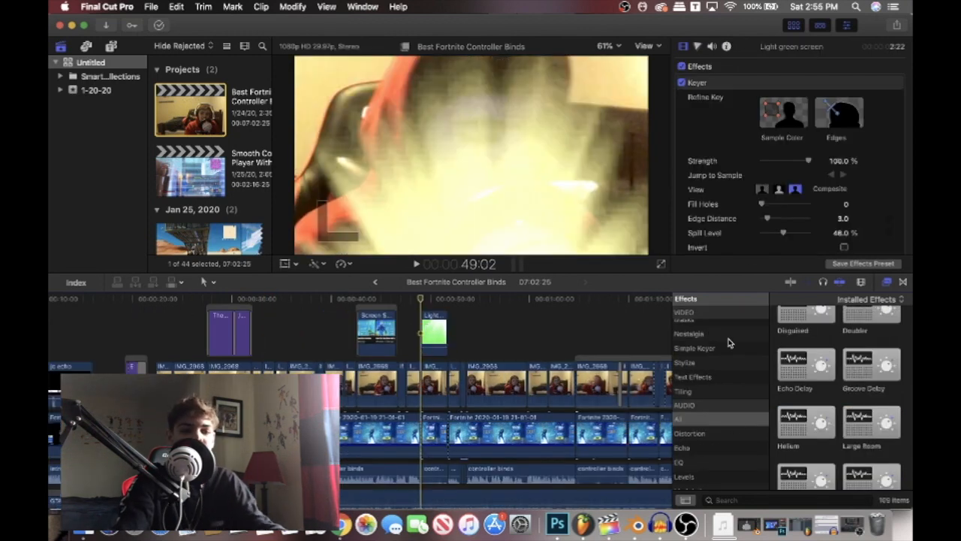
- Show the Keying category of video effects containing the Keyer used on the light green screen clip
scroll(728, 343, "up", 5)
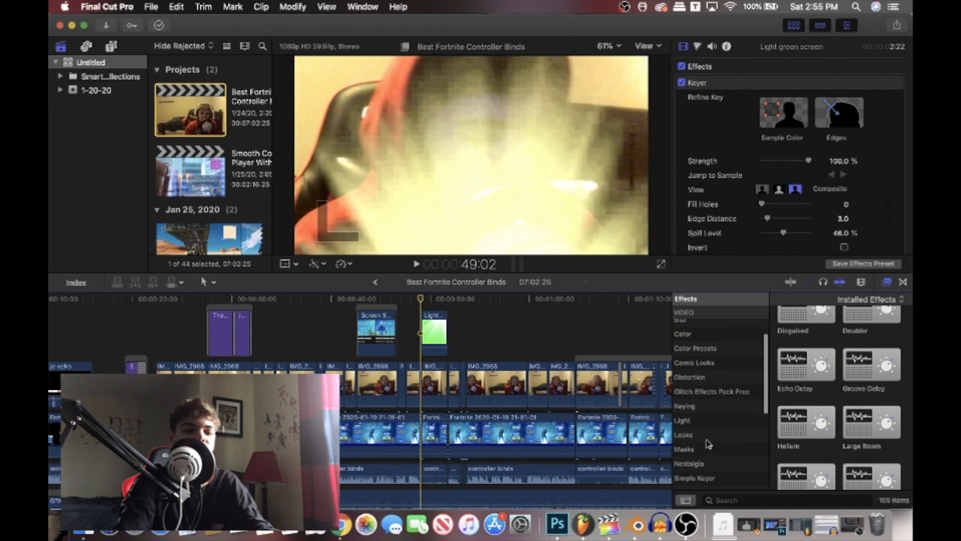
scroll(710, 467, "up", 3)
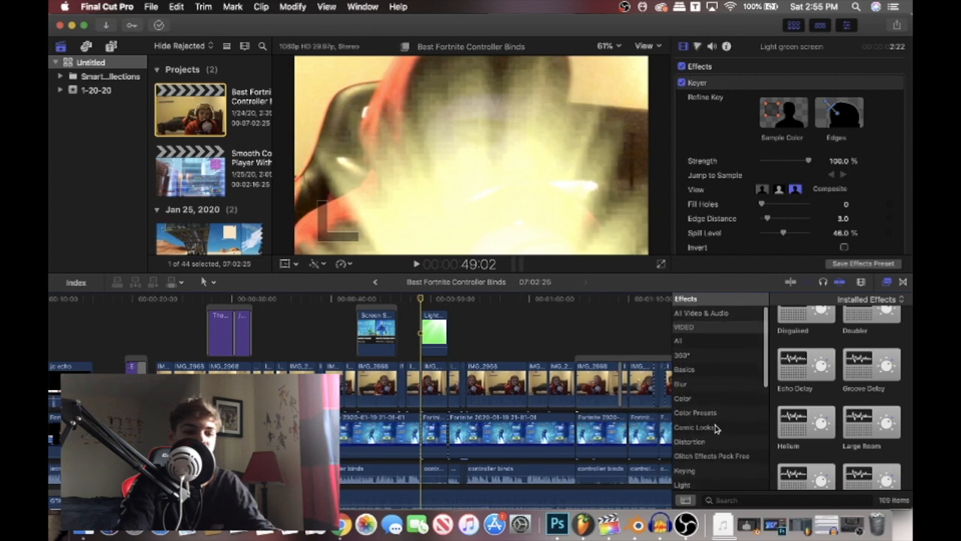
left_click(685, 471)
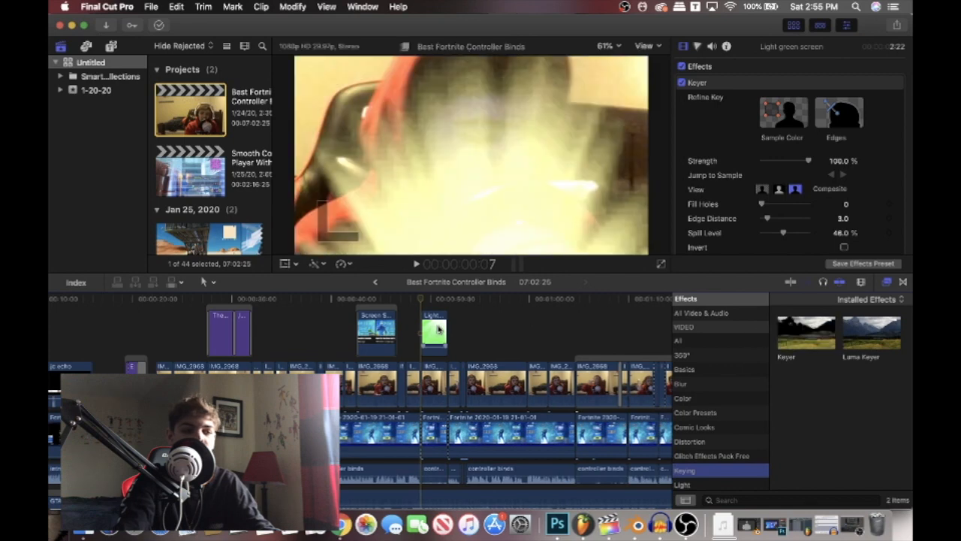
scroll(856, 180, "down", 2)
scroll(841, 172, "up", 2)
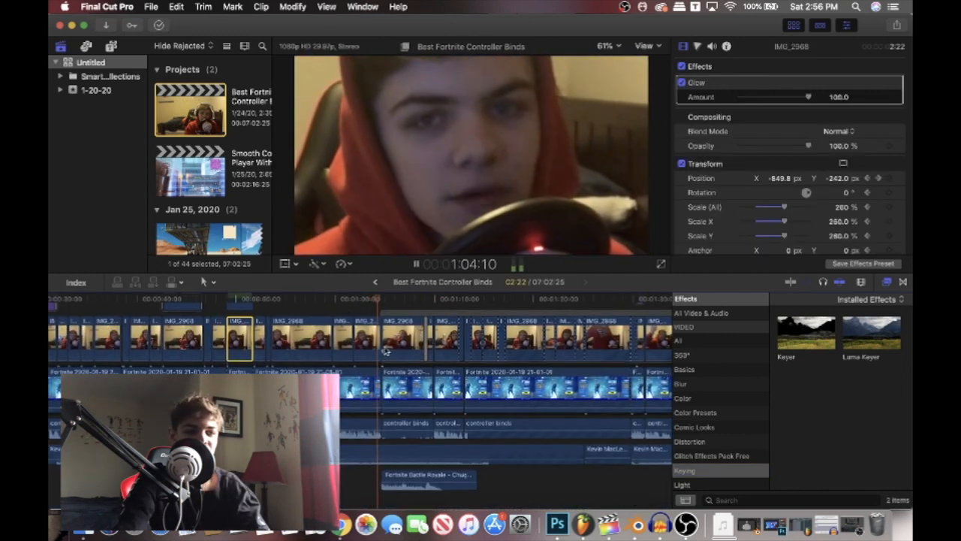
- Play the water-drinking clip, then replay it from 1:08:07 to review the transition at its end
key("space")
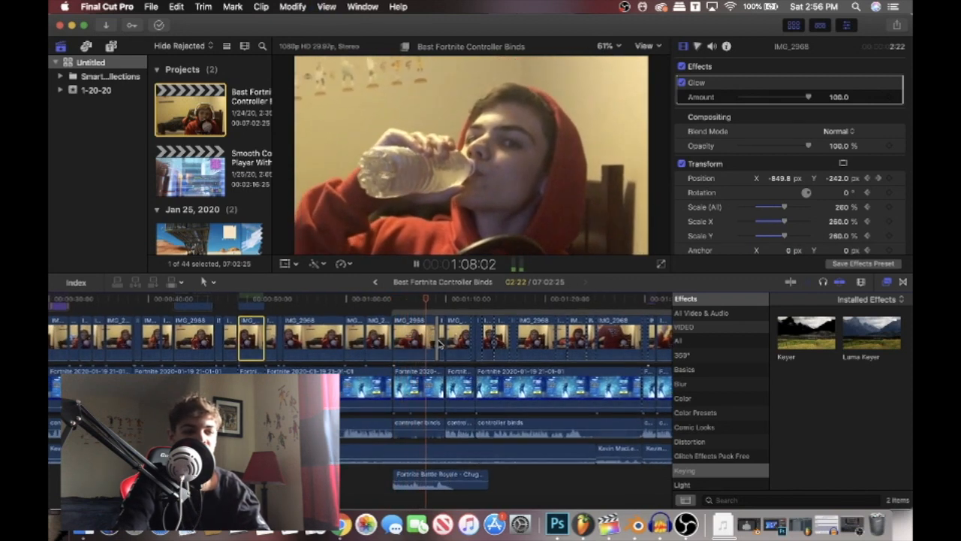
key("space")
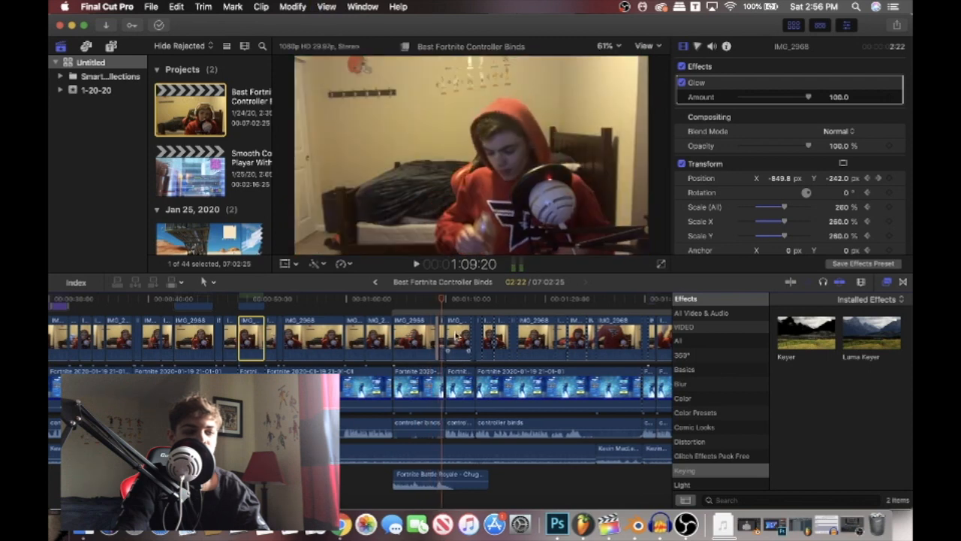
left_click_drag(442, 298, 428, 309)
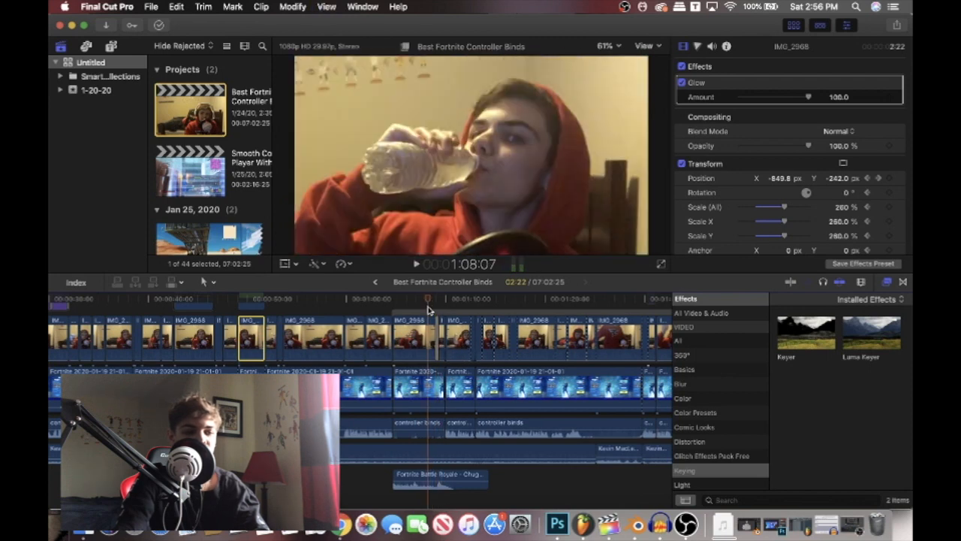
key("space")
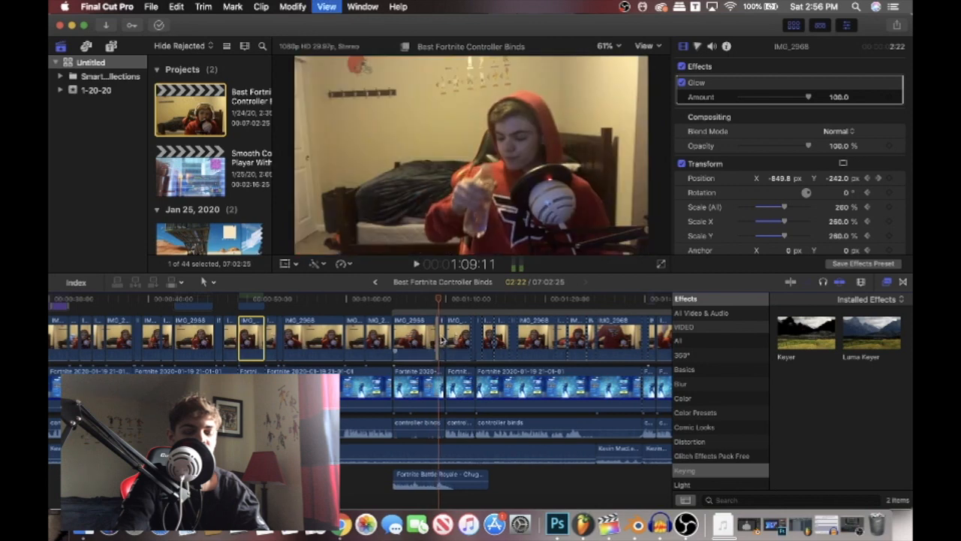
- Browse the installed transitions in the 360° category
left_click(899, 282)
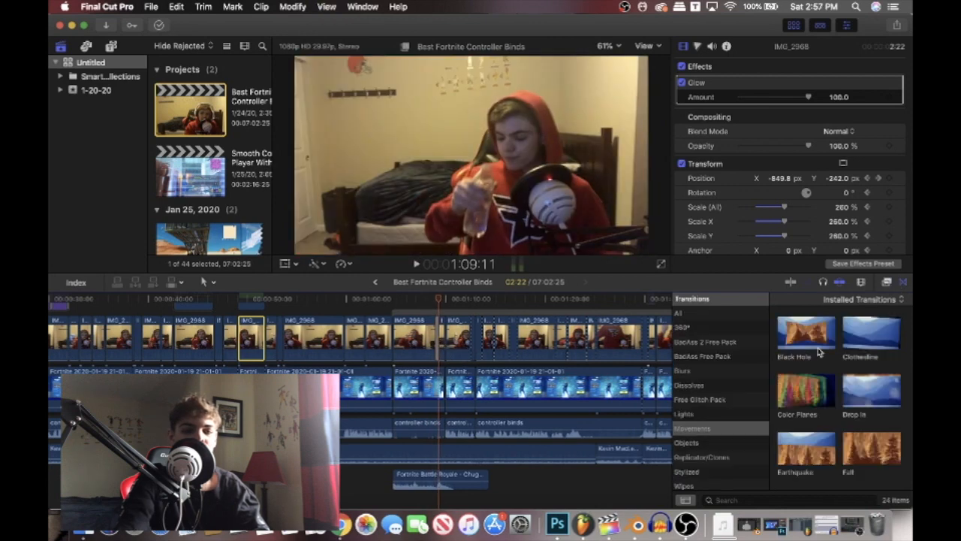
left_click(683, 327)
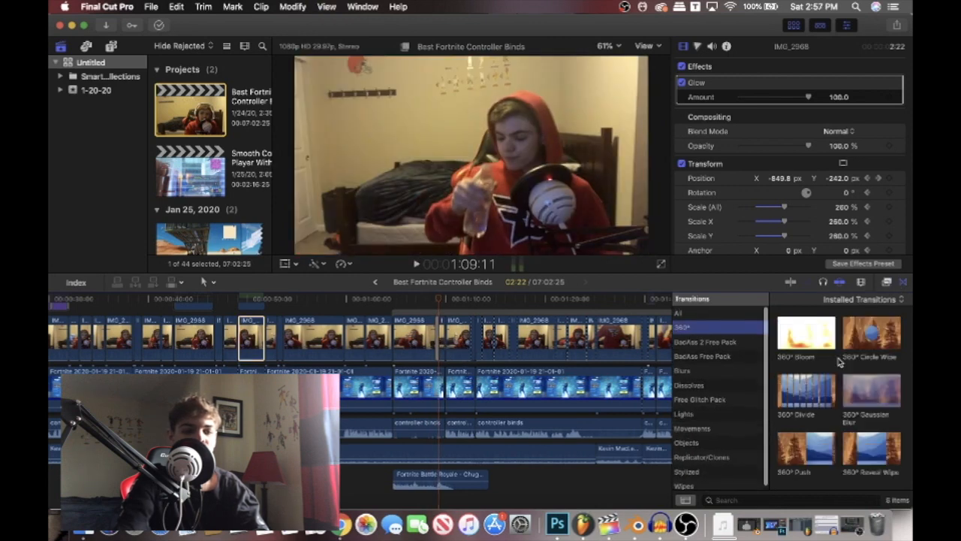